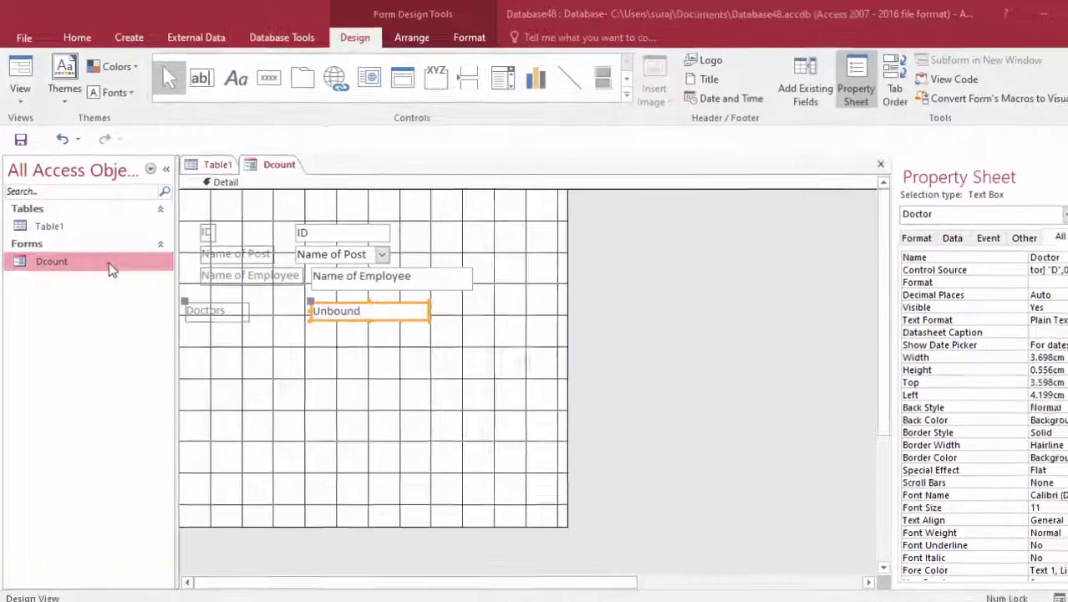
Open Table1 in Datasheet View to show its 14 employee records.
double_click(46, 212)
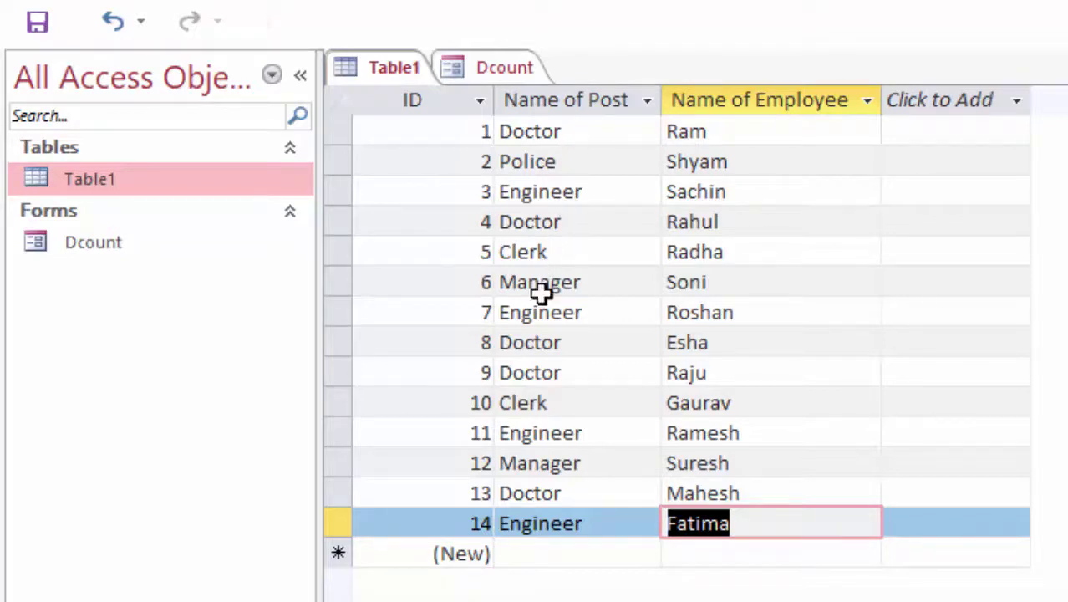
Correct record 5's Name of Post from 'Clerk' to 'Cleark' and commit the edit.
click(529, 252)
text(a)
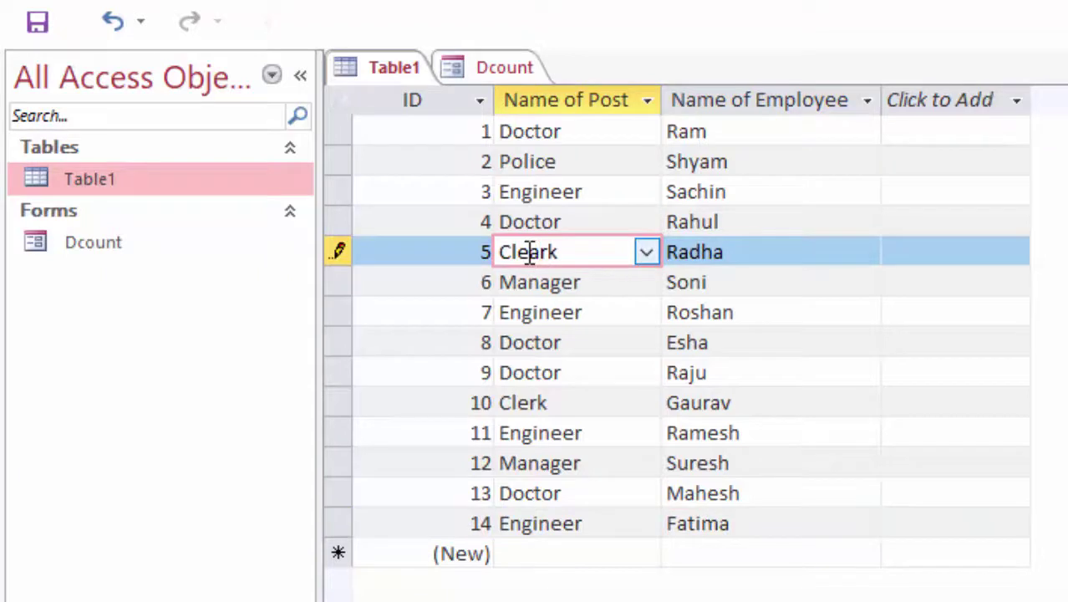
click(604, 321)
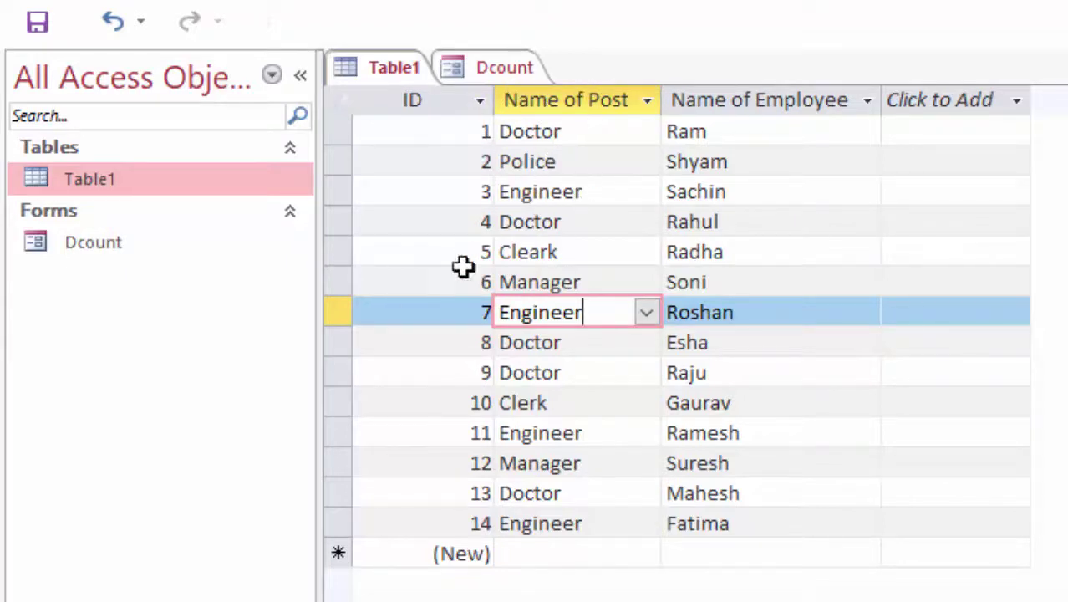
click(33, 31)
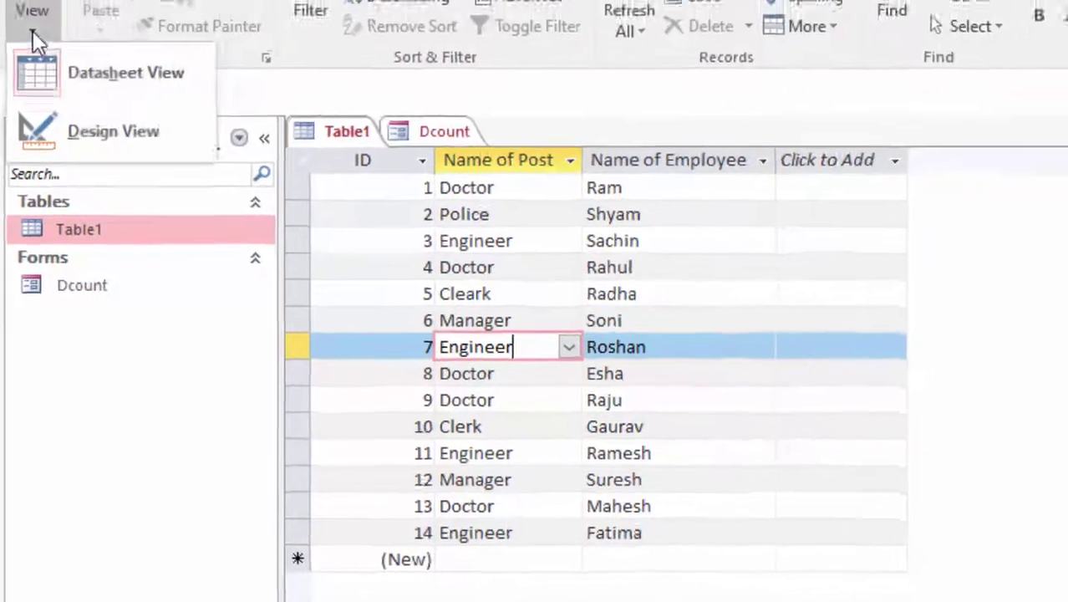
In Design View, add a Short Text field named Symbol to Table1 and save the table.
click(46, 130)
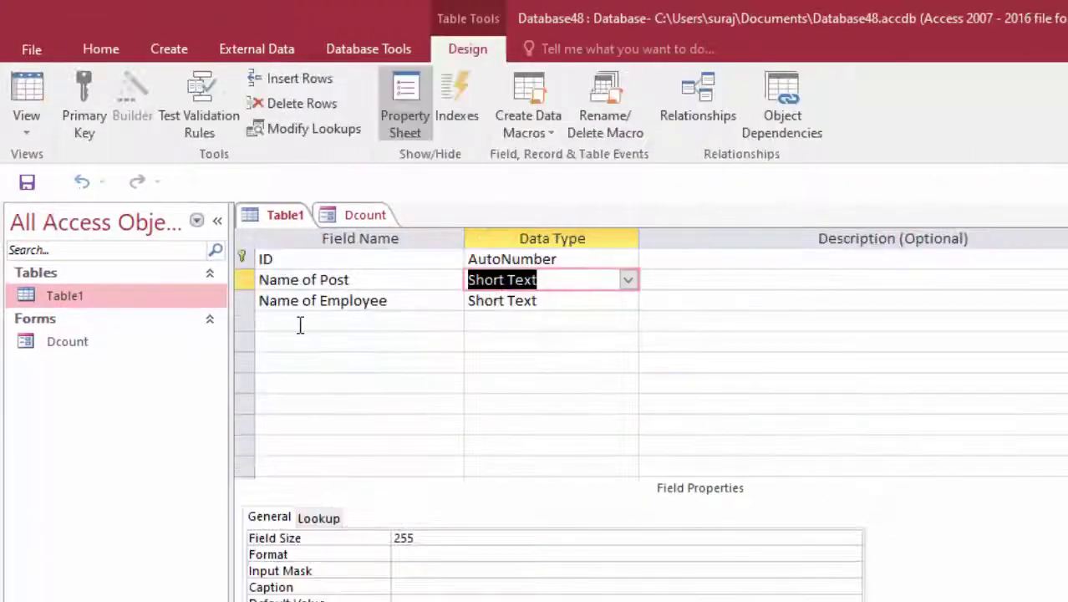
click(302, 320)
text(Sy)
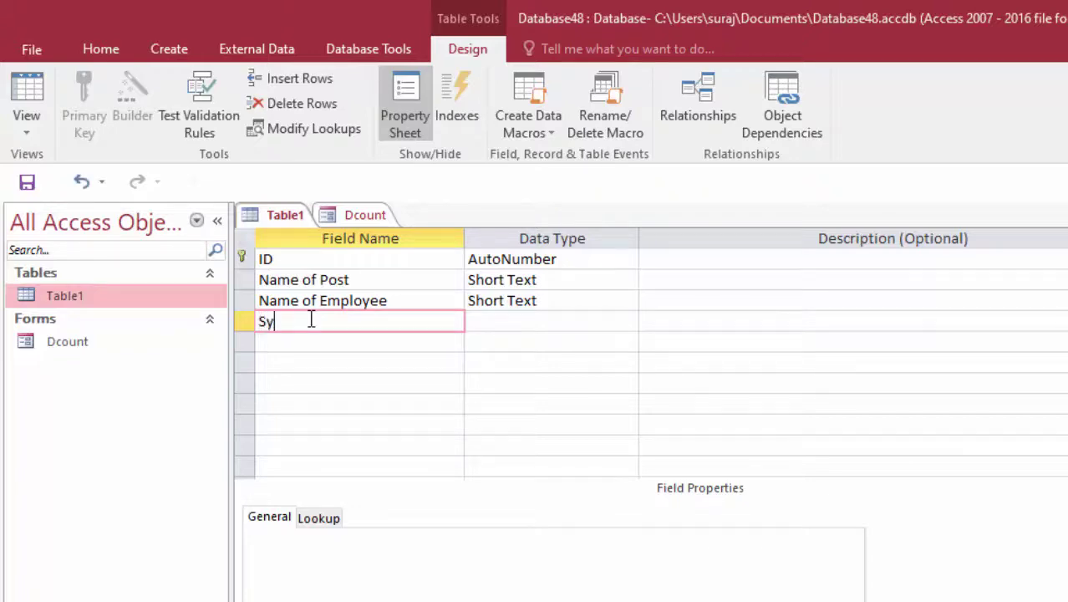
text(m)
text(b)
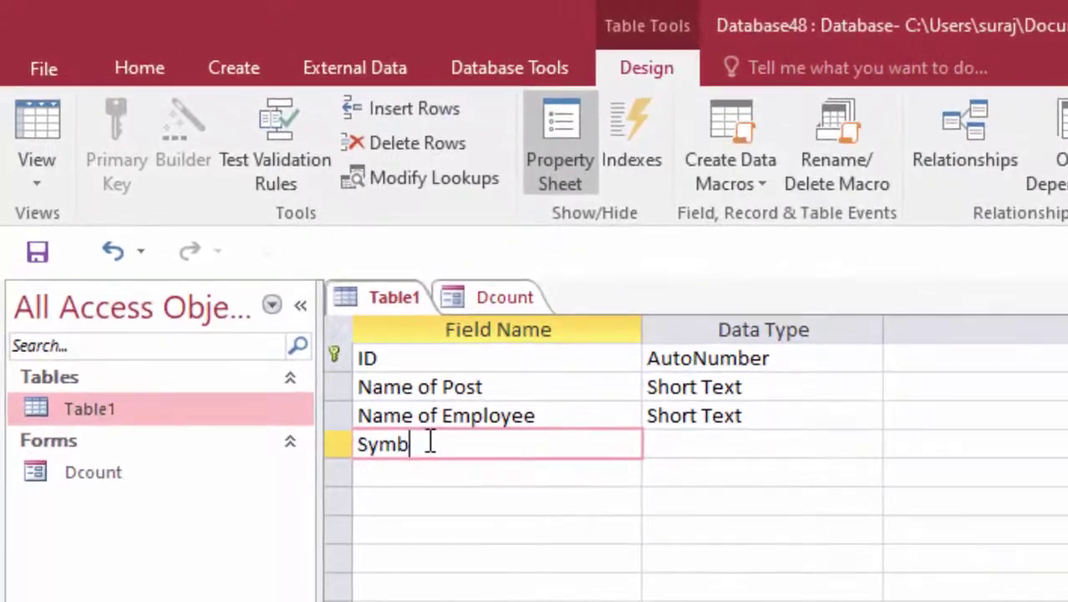
text(ol)
click(682, 441)
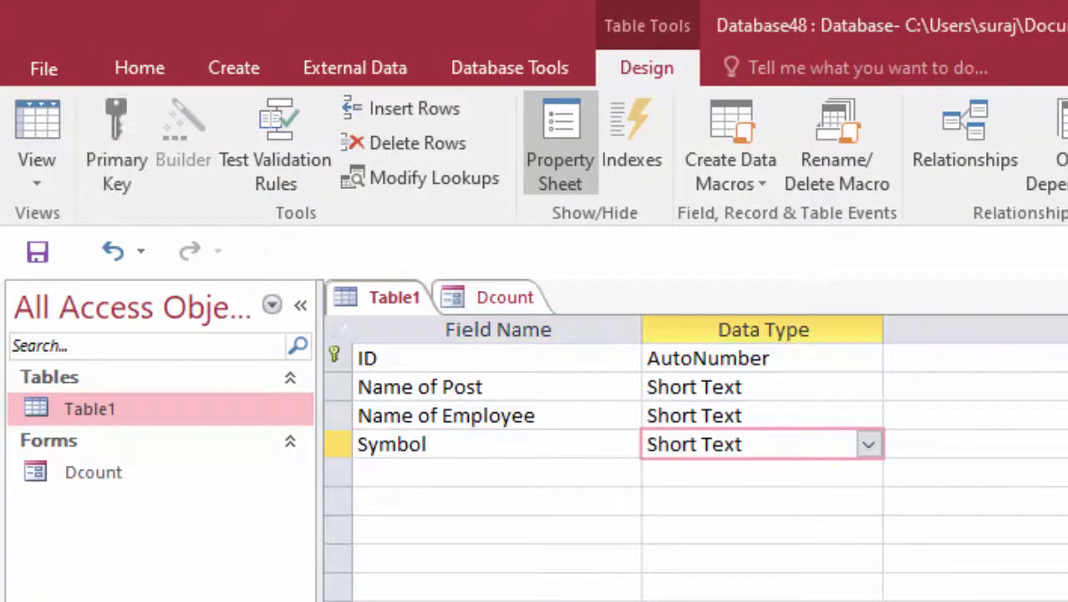
click(60, 117)
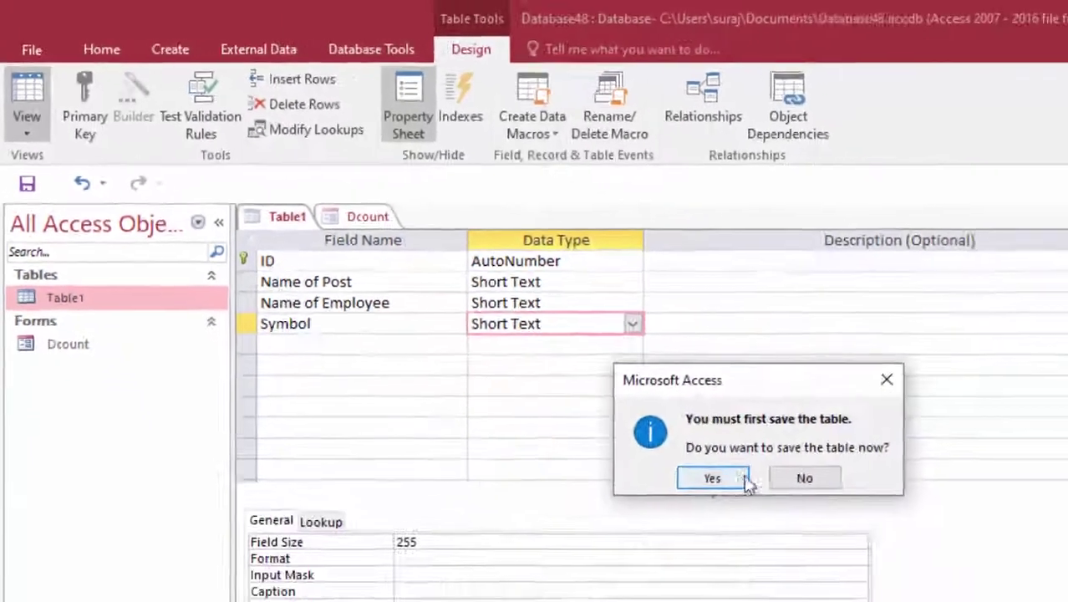
click(724, 472)
Enter Symbol letters D, P, E, D, C, M, E, D, D, C, E, M, D, E for all records and save.
click(687, 259)
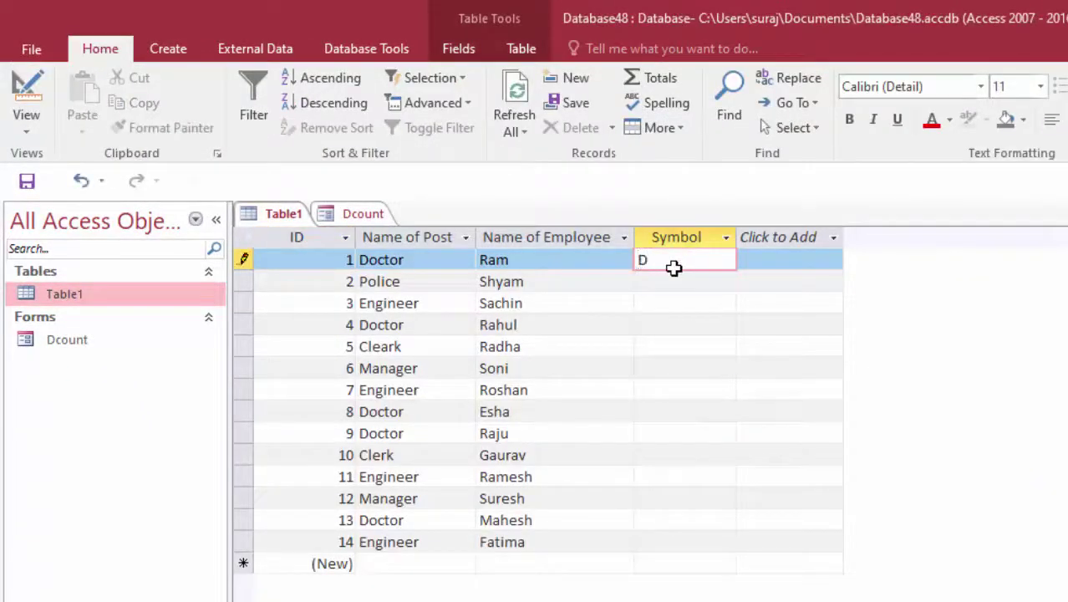
click(668, 284)
text(E)
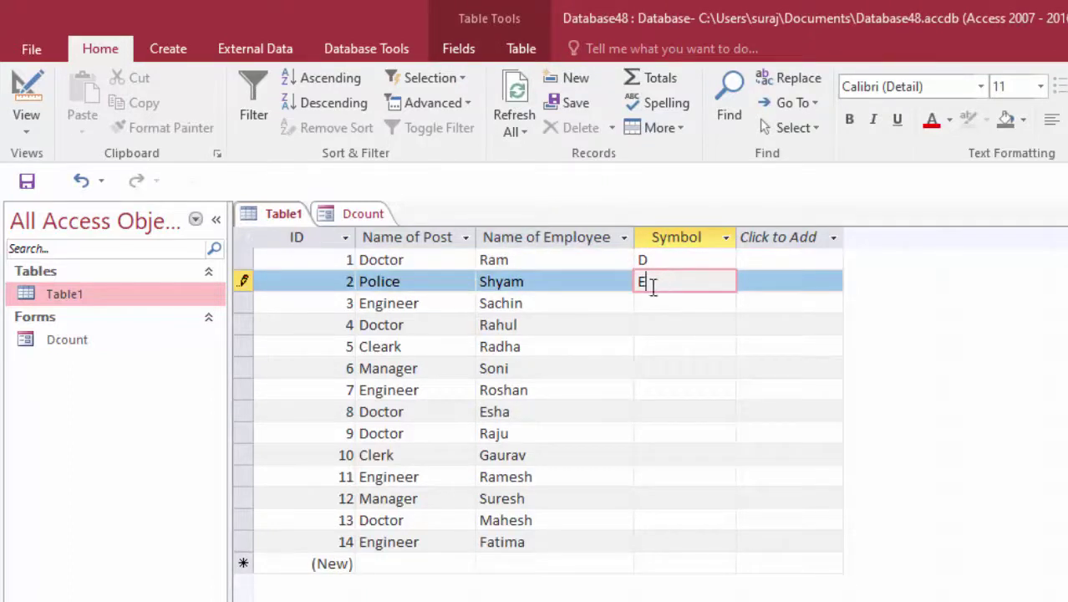
click(671, 306)
text(E)
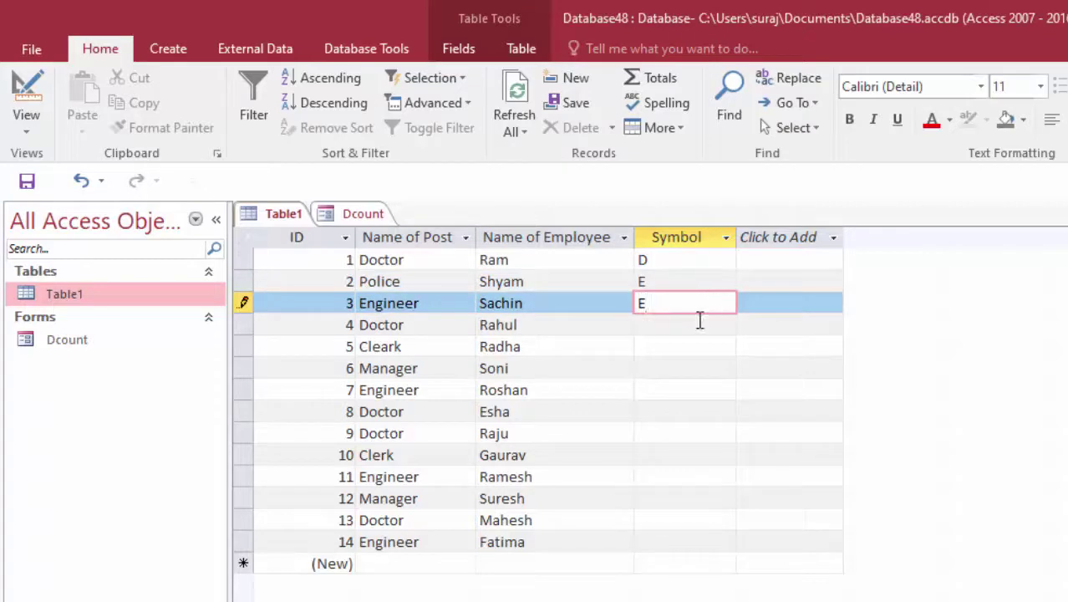
click(648, 285)
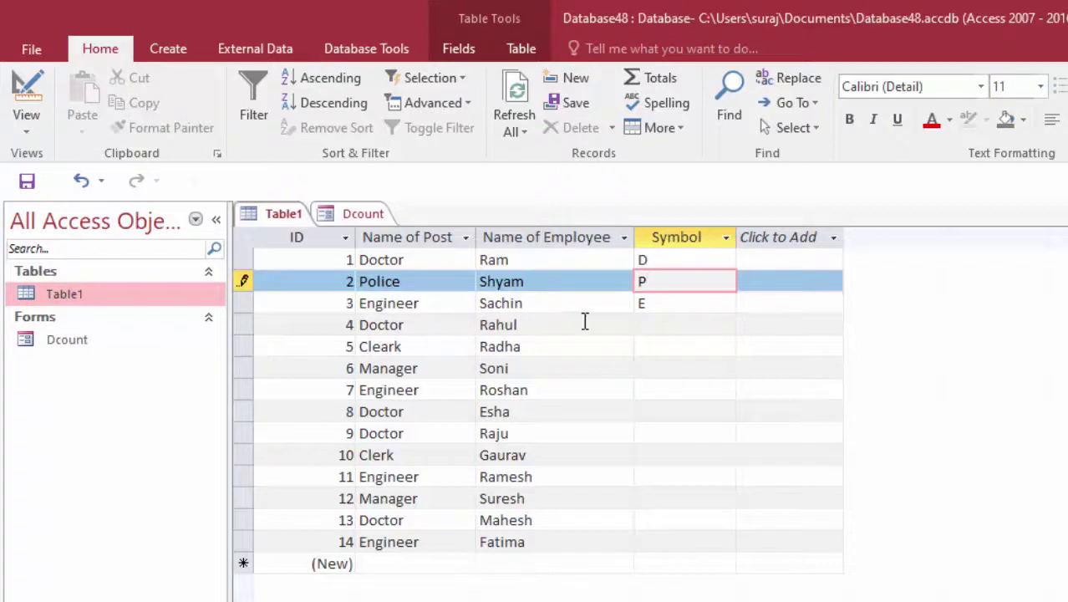
click(653, 322)
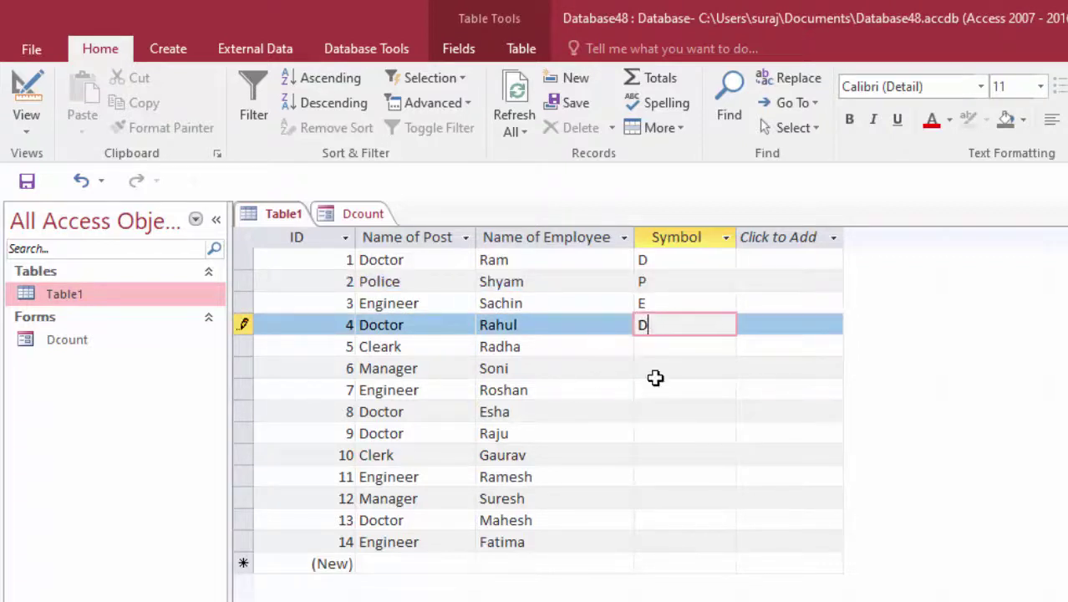
click(648, 345)
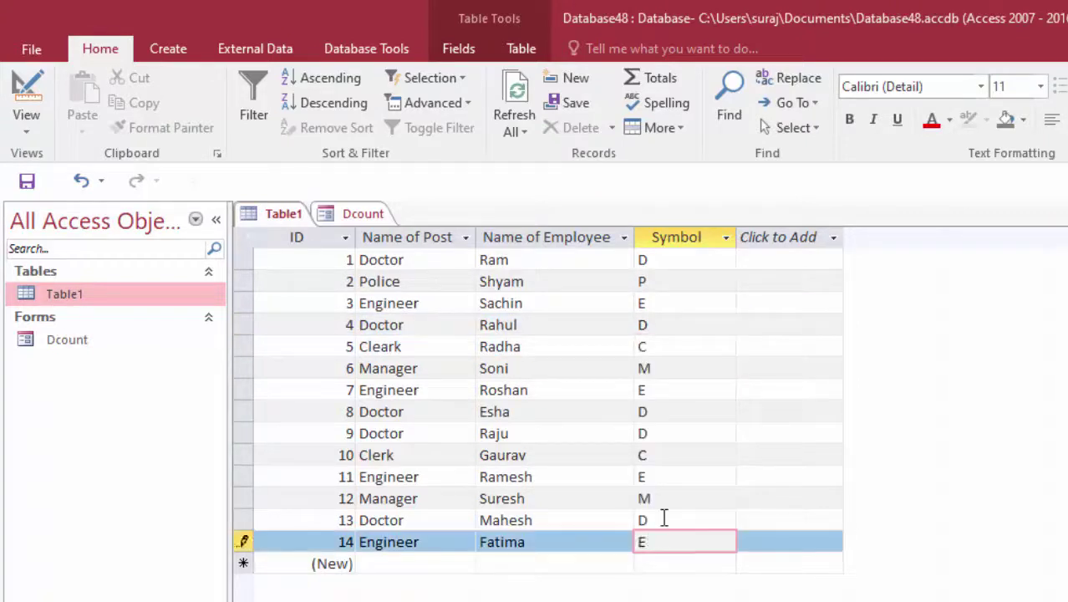
click(27, 181)
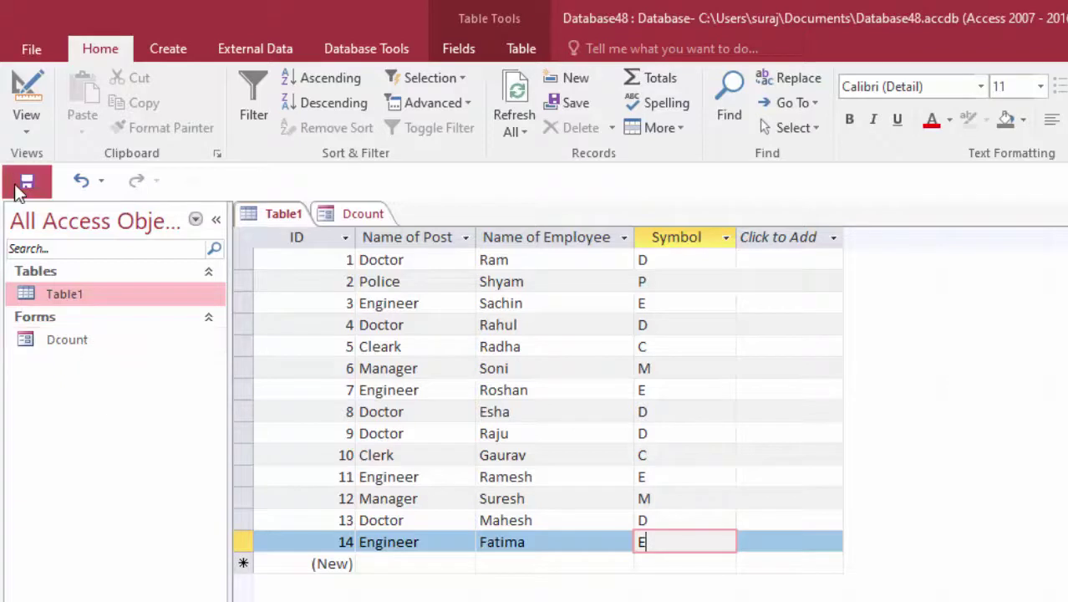
Reopen the Dcount form in Design View, discarding its unsaved changes.
double_click(47, 336)
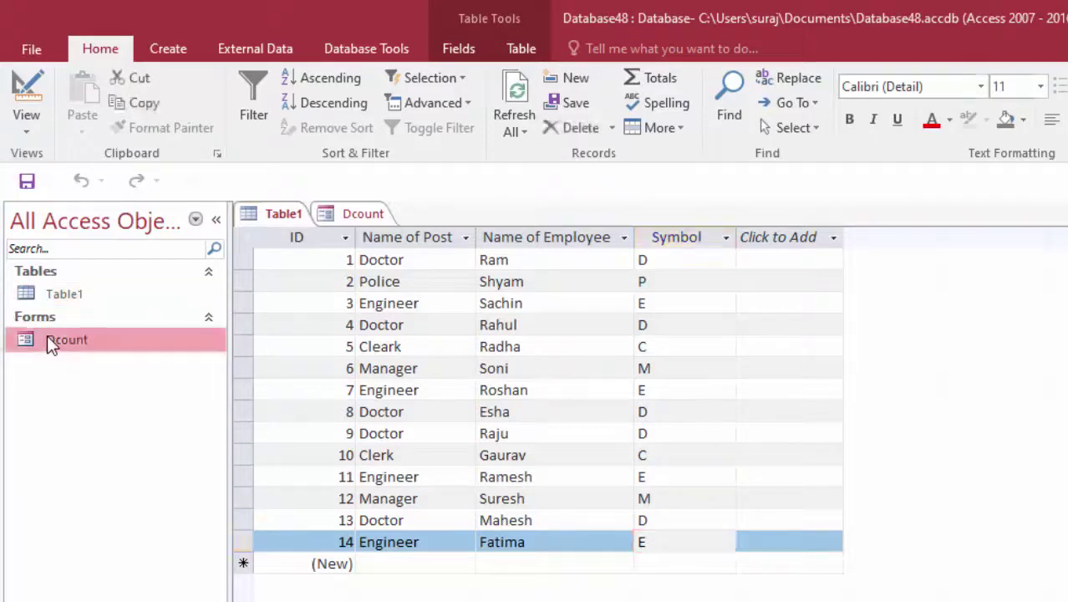
click(730, 244)
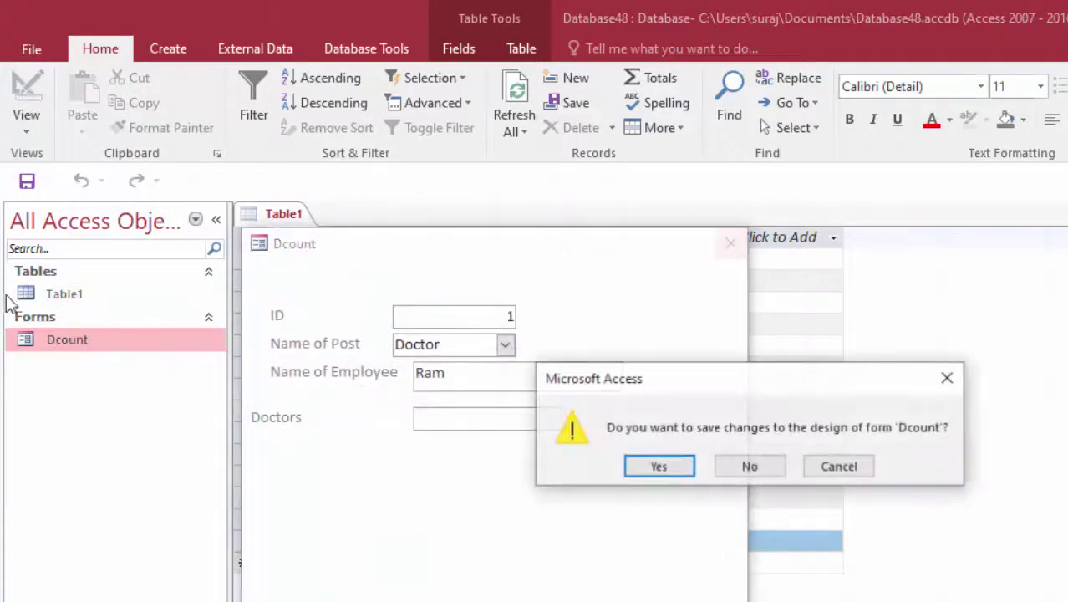
click(736, 465)
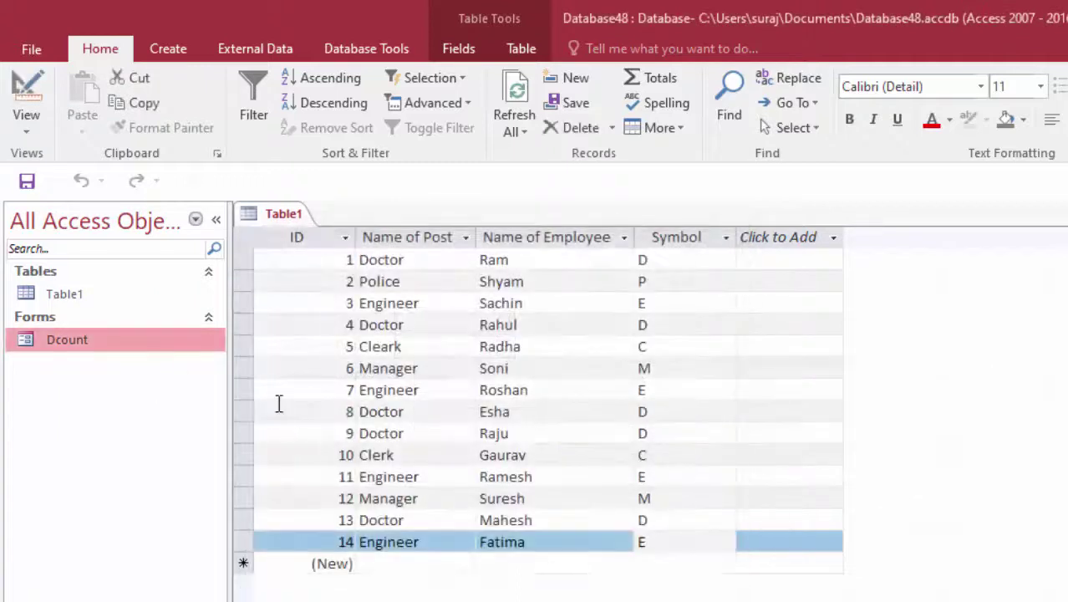
right_click(174, 343)
click(227, 411)
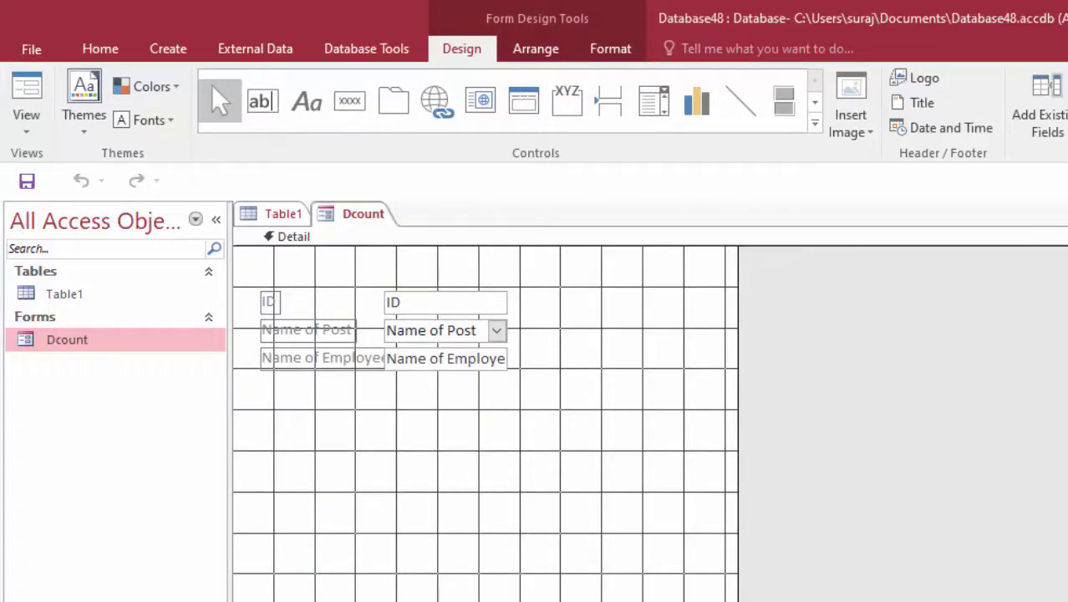
Add the Symbol field and caption the new text box's label 'Doctor'.
click(1041, 117)
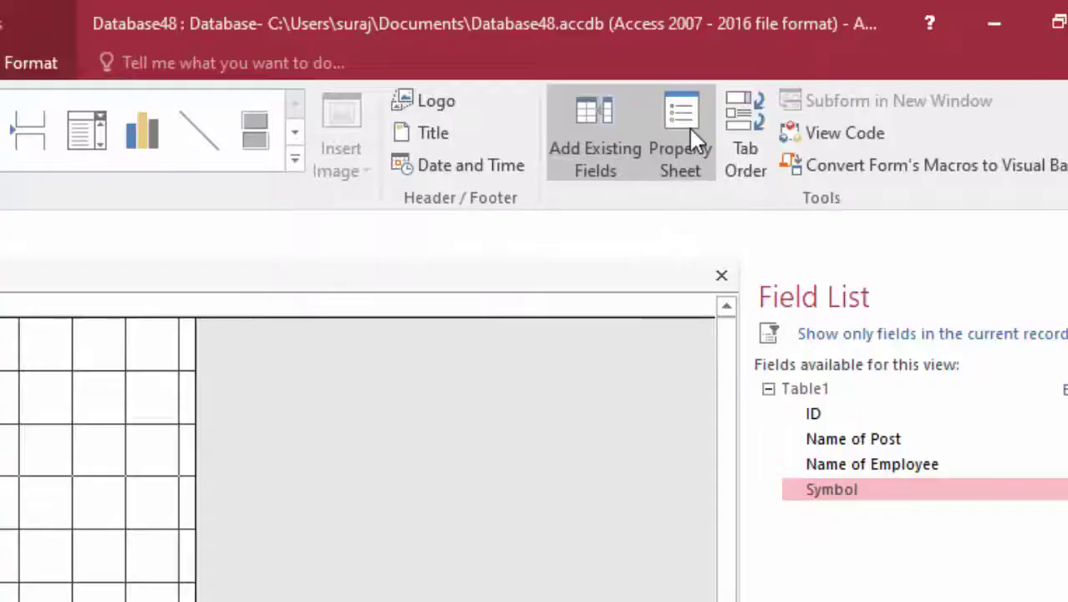
click(689, 130)
double_click(1044, 454)
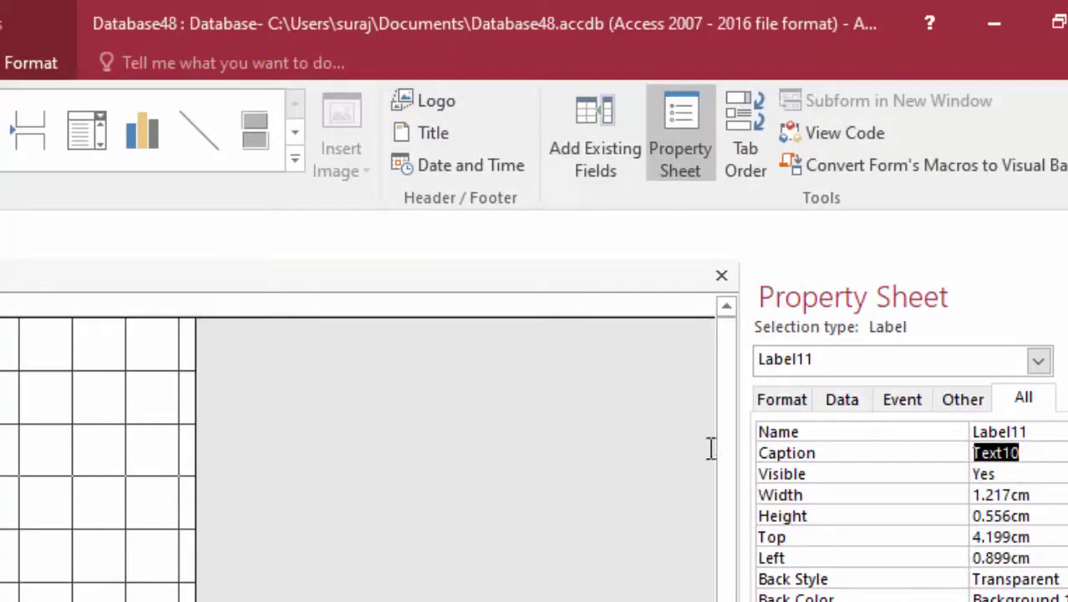
key(Delete)
text(D)
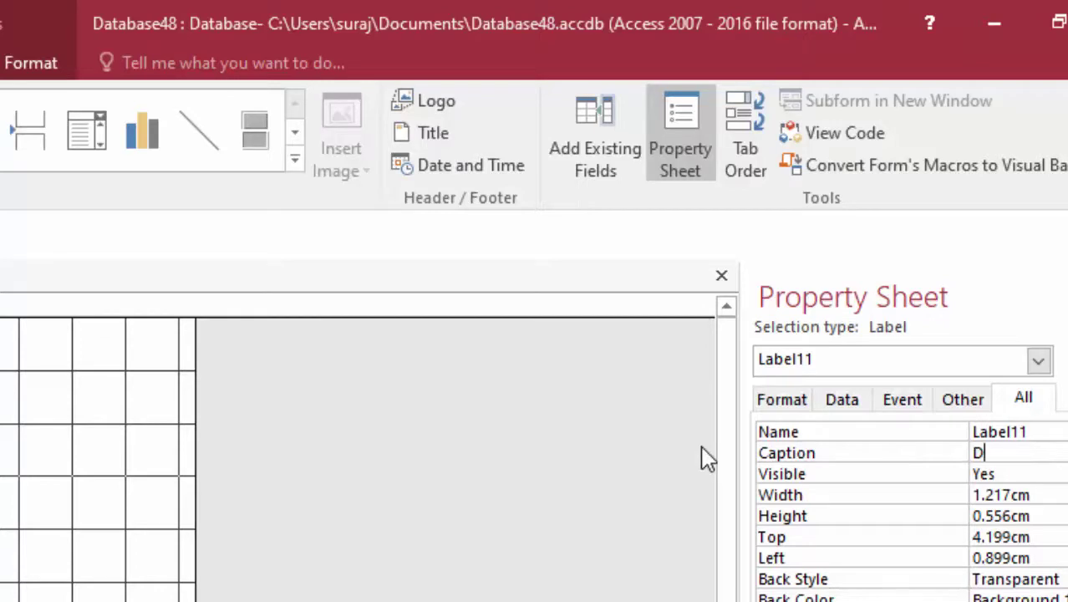
text(octor)
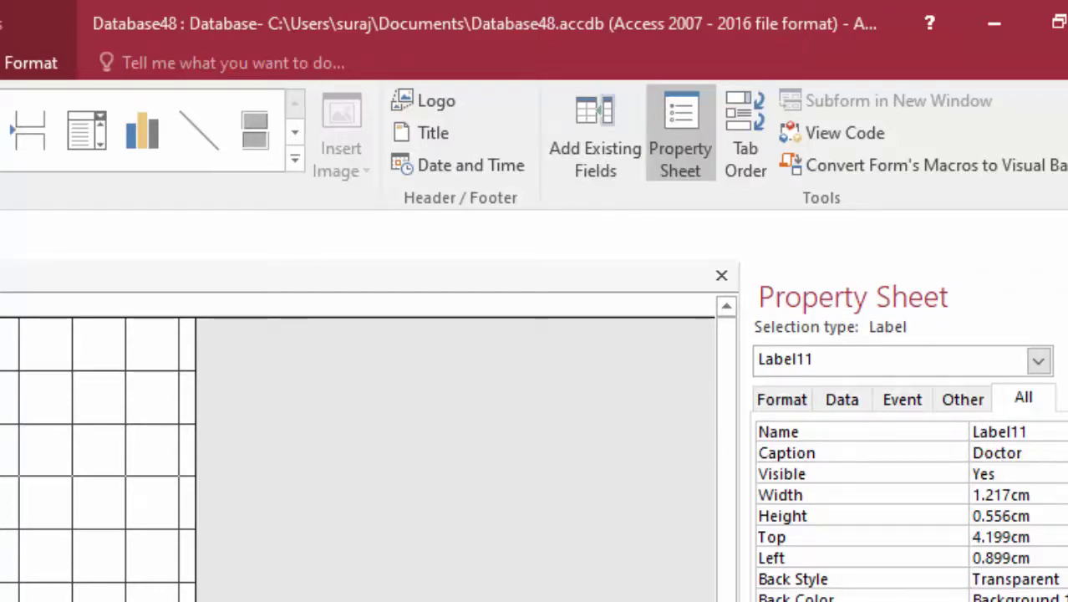
click(176, 413)
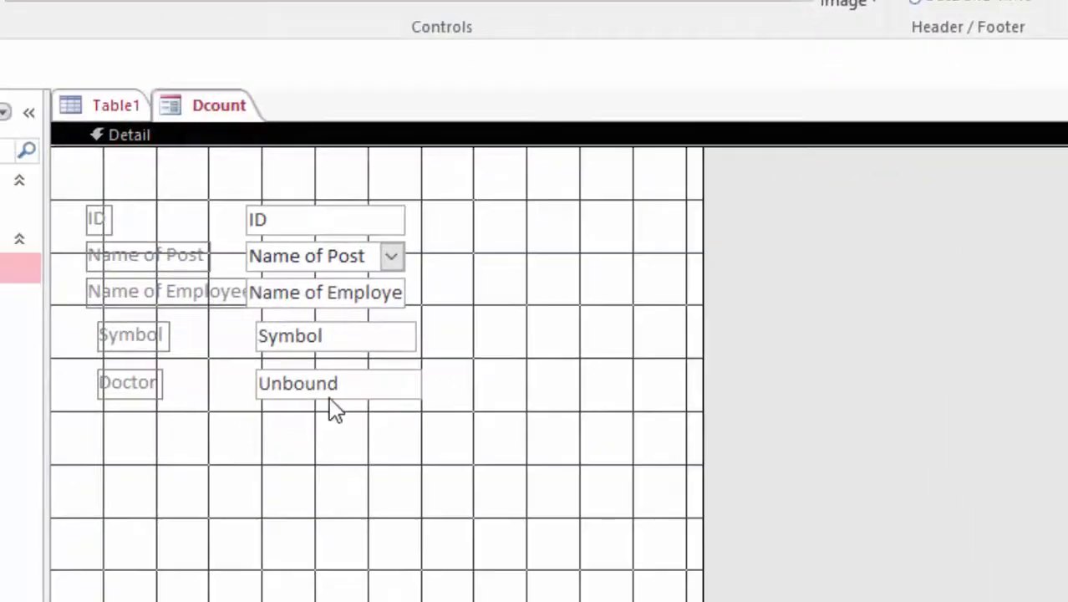
Enter 'Doct' in the unbound text box beside Doctor and start building its data source.
click(330, 396)
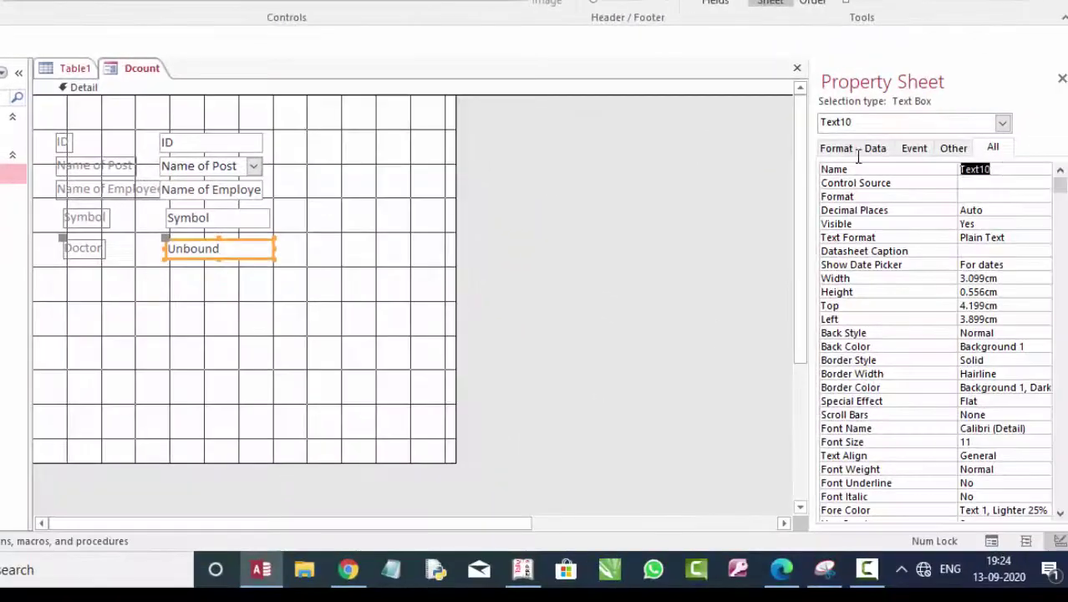
text(D)
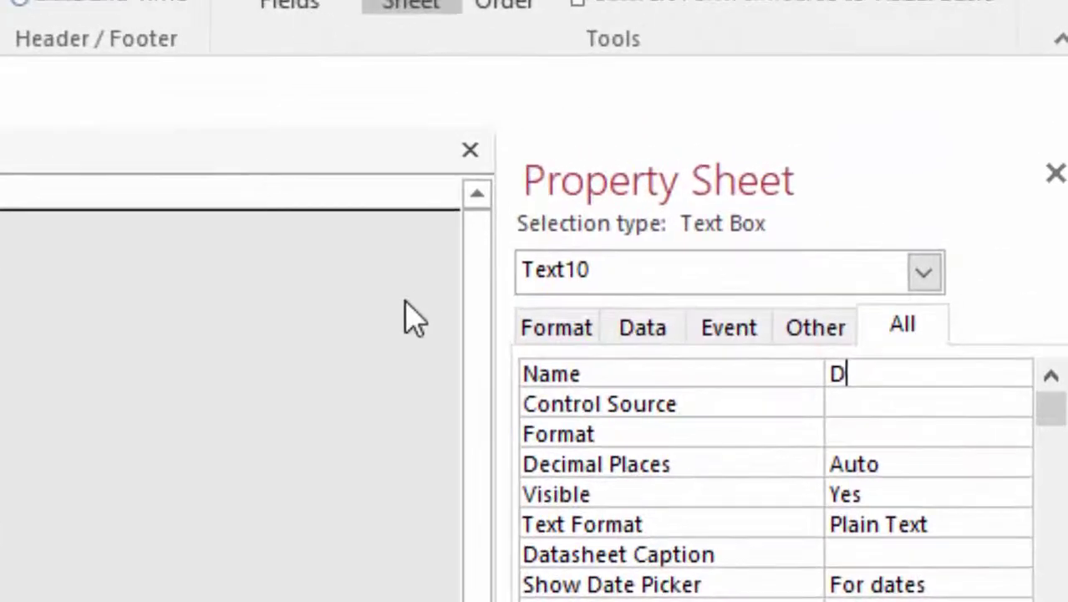
text(oct)
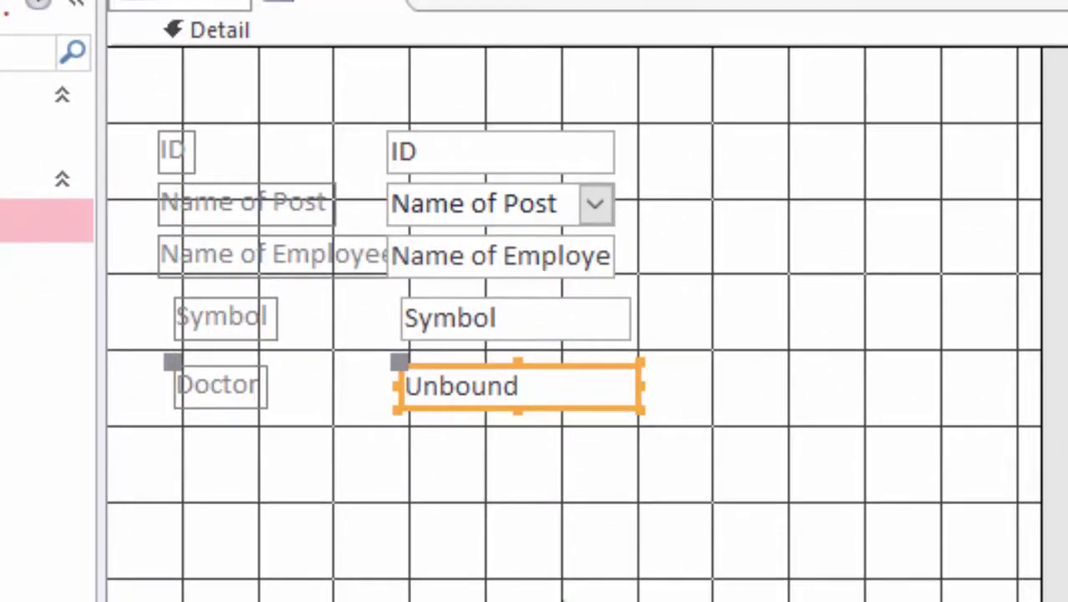
click(589, 573)
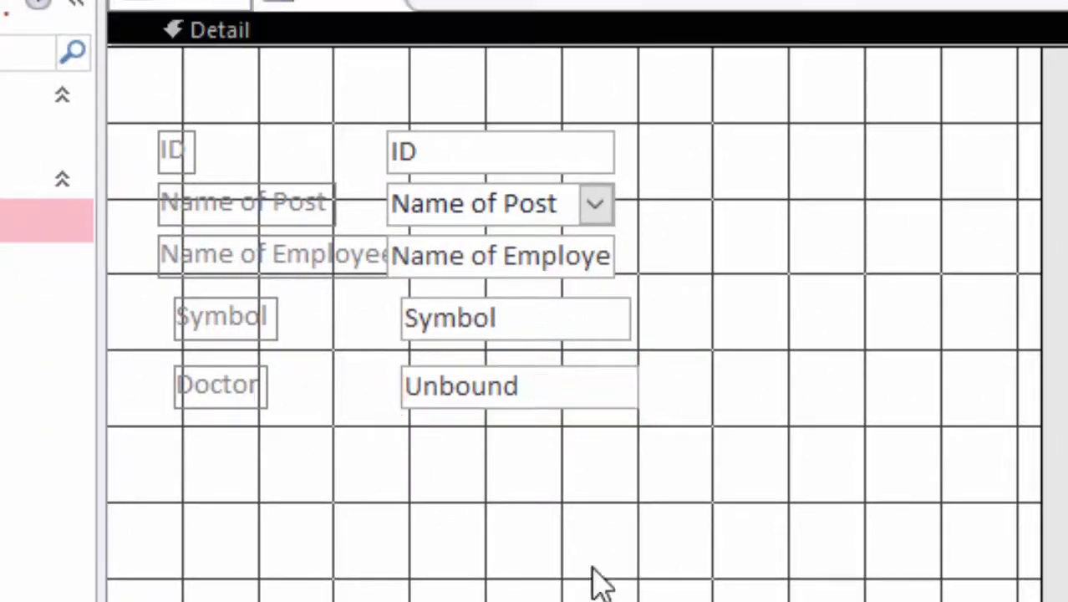
click(573, 400)
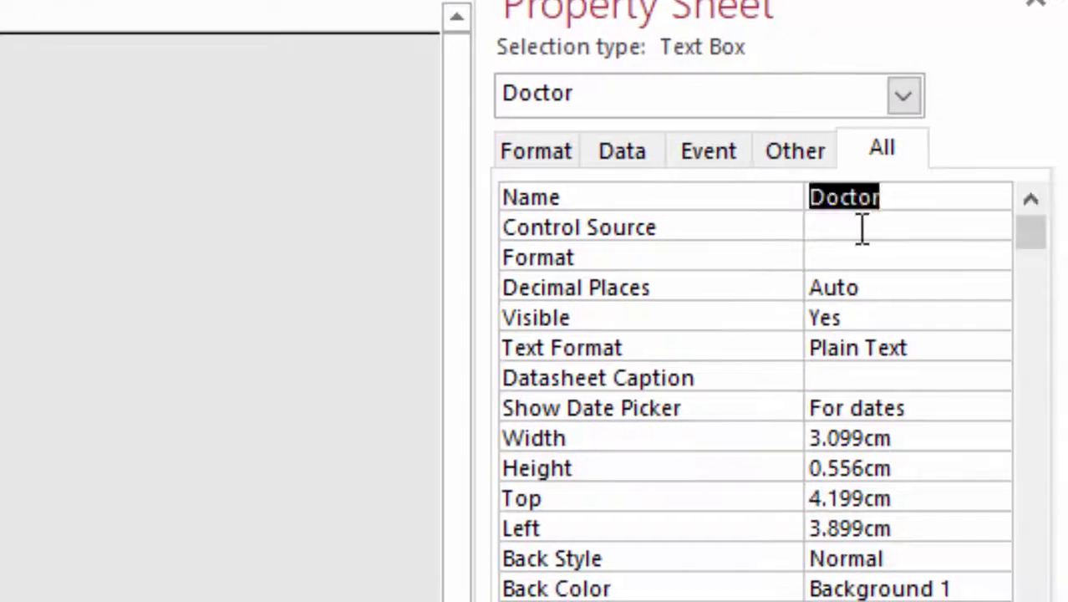
click(863, 227)
click(995, 224)
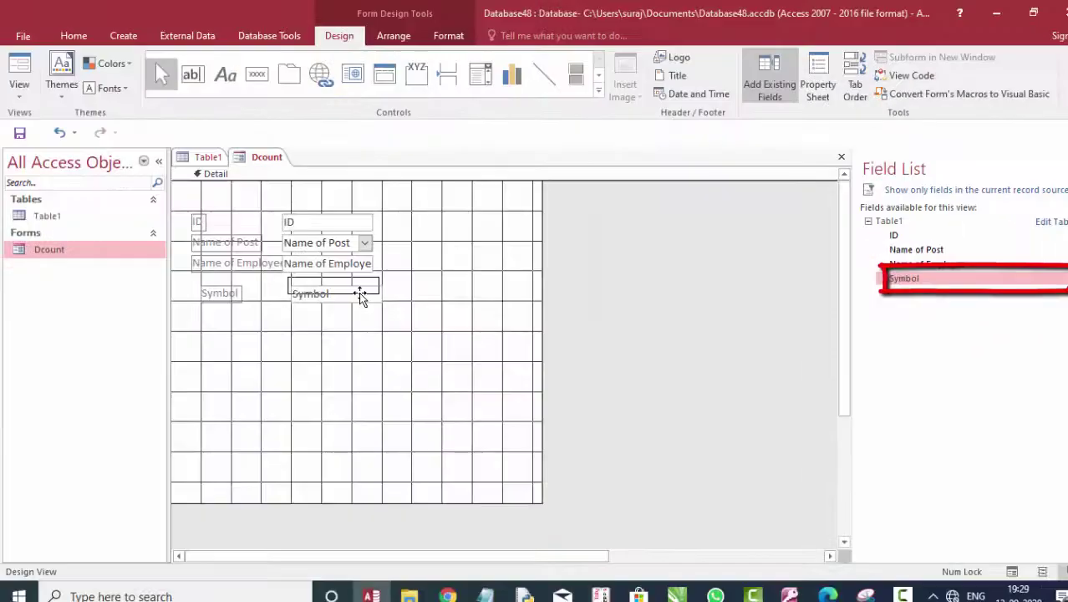
Resize the Name of Employee label to show its full text and show the Symbol text box's properties.
click(359, 292)
click(238, 264)
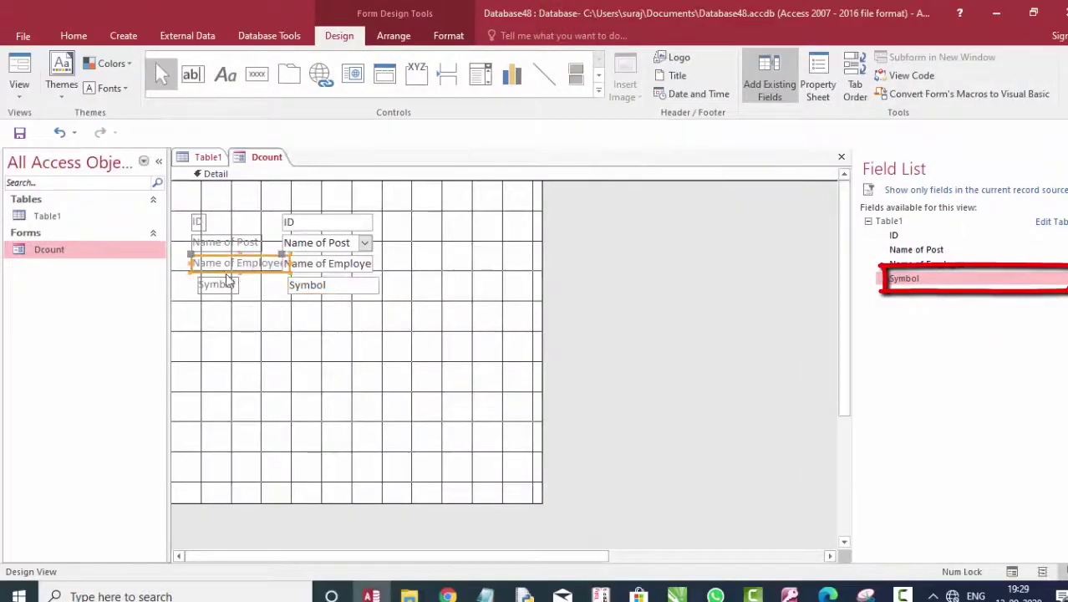
click(181, 272)
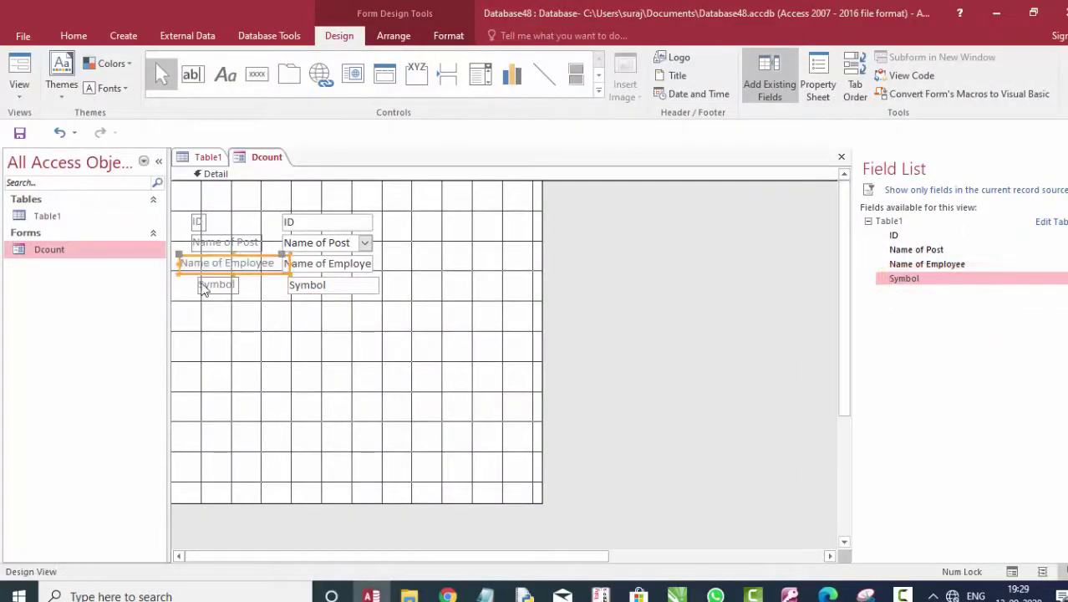
click(279, 271)
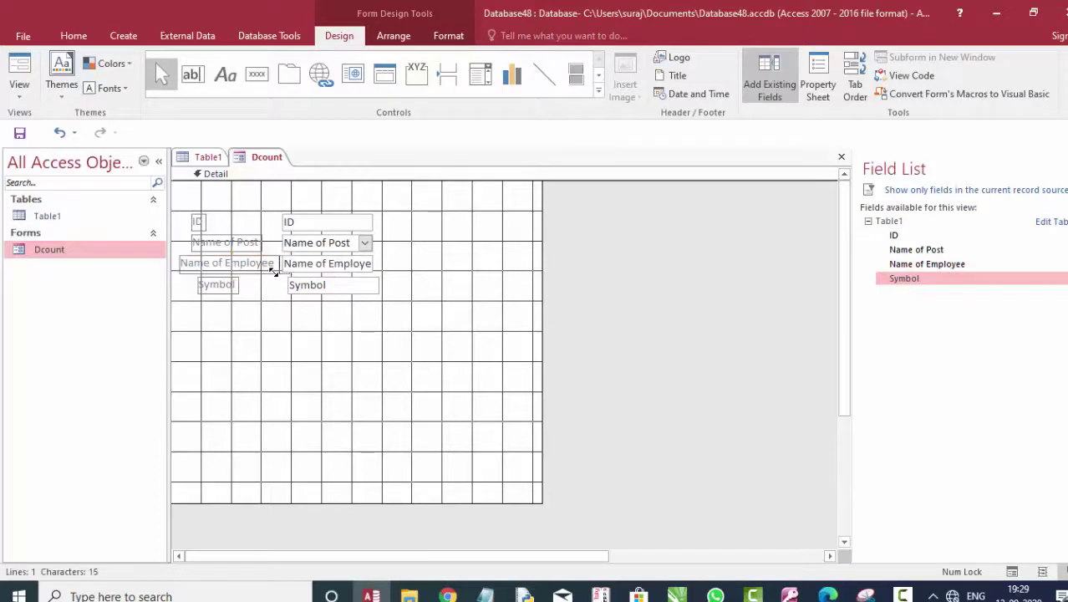
key(Escape)
click(262, 314)
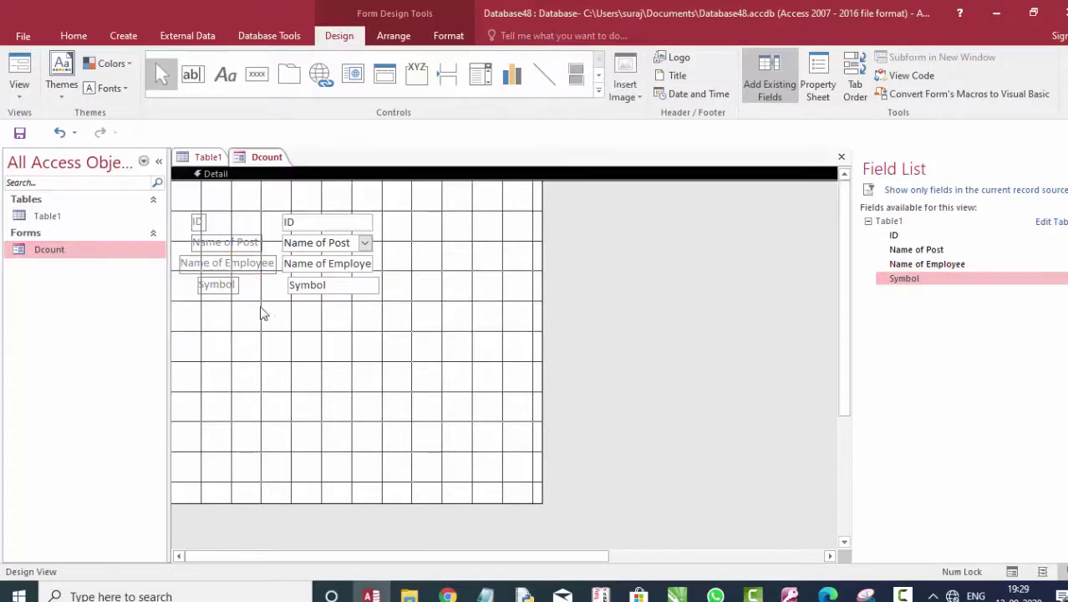
click(302, 293)
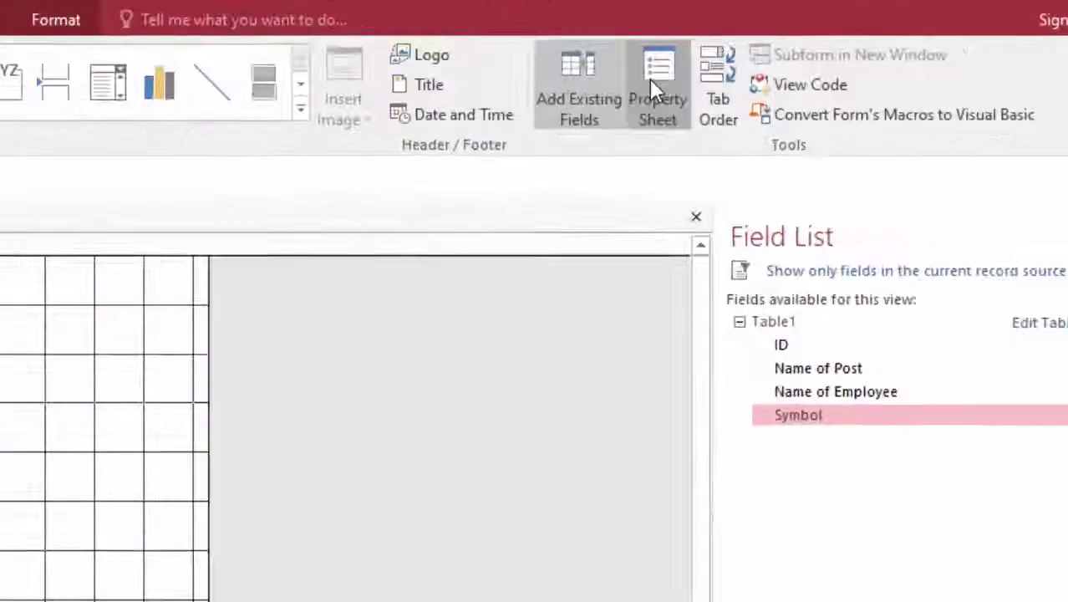
click(819, 83)
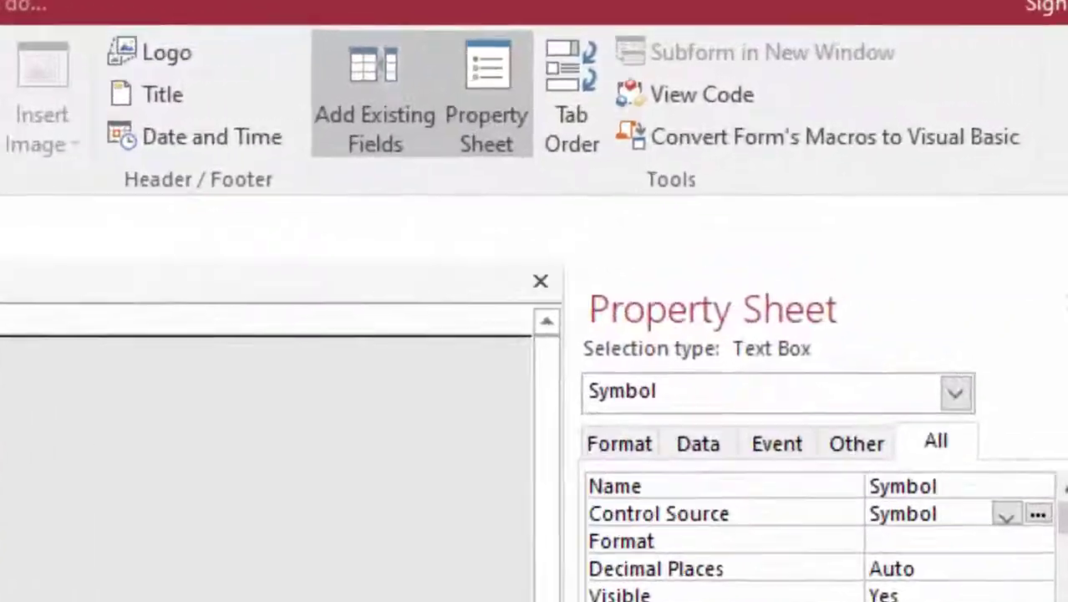
Replace the Symbol text box's Control Source with =count(iif([Symbol]="D",0)) in Expression Builder.
click(1037, 523)
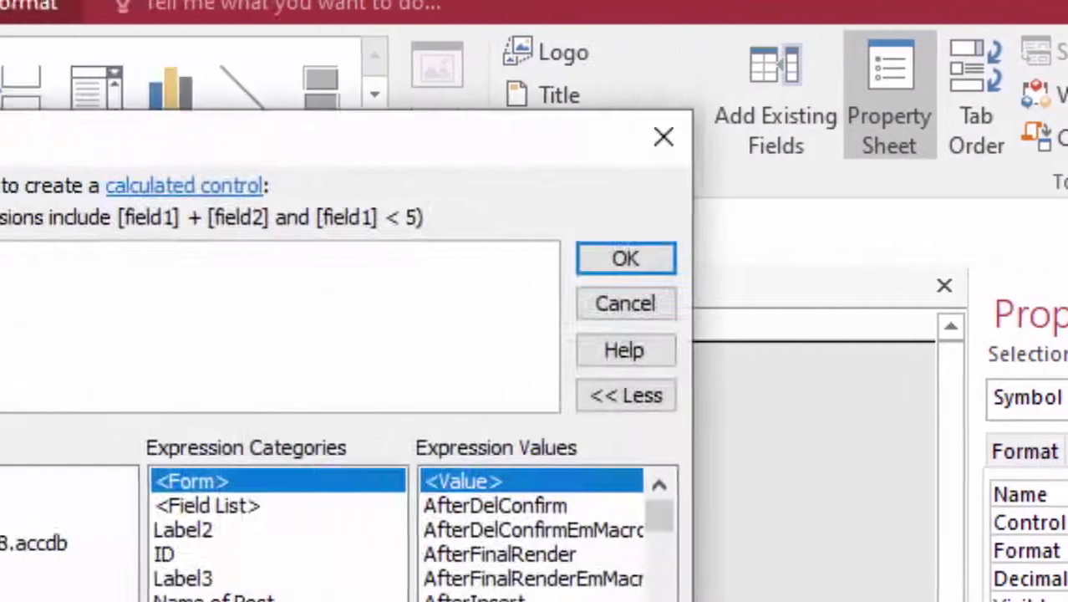
key(BackSpace)
key(BackSpace)
key(BackSpace)
key(BackSpace)
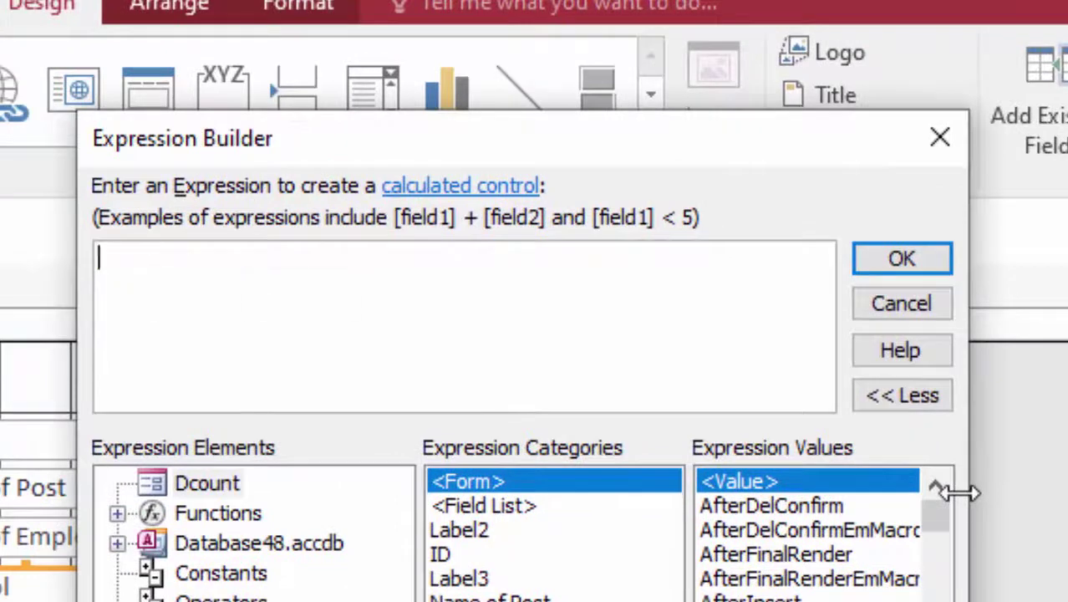
text(=c)
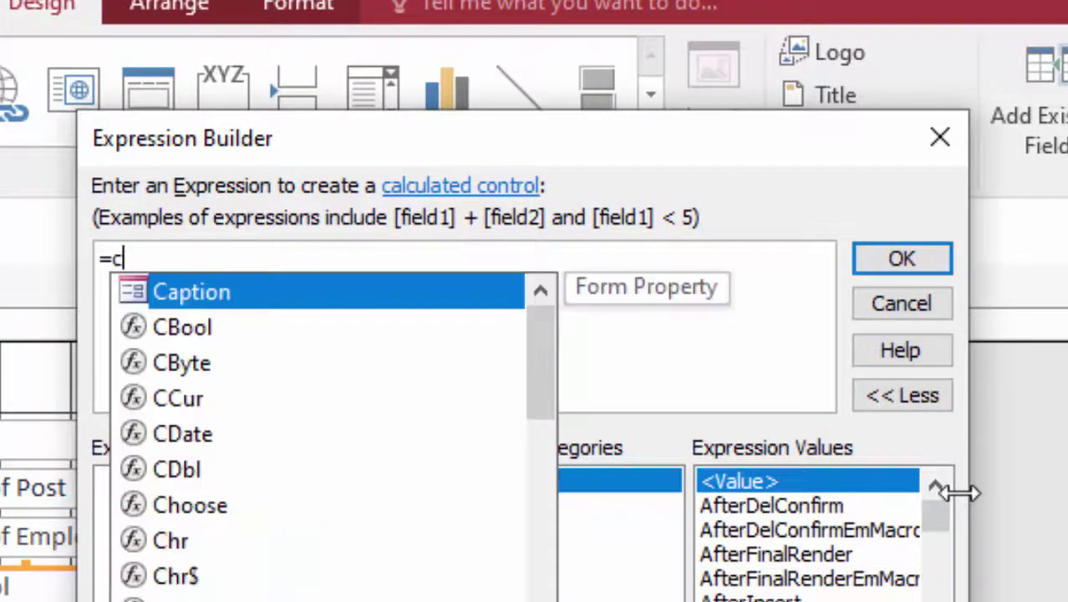
text(ount)
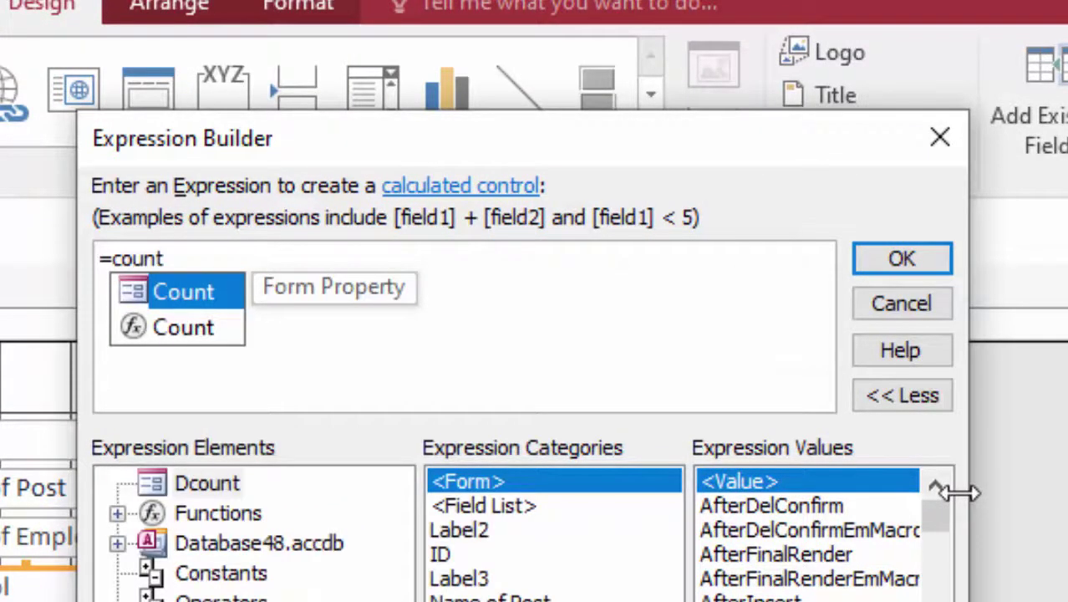
text(()
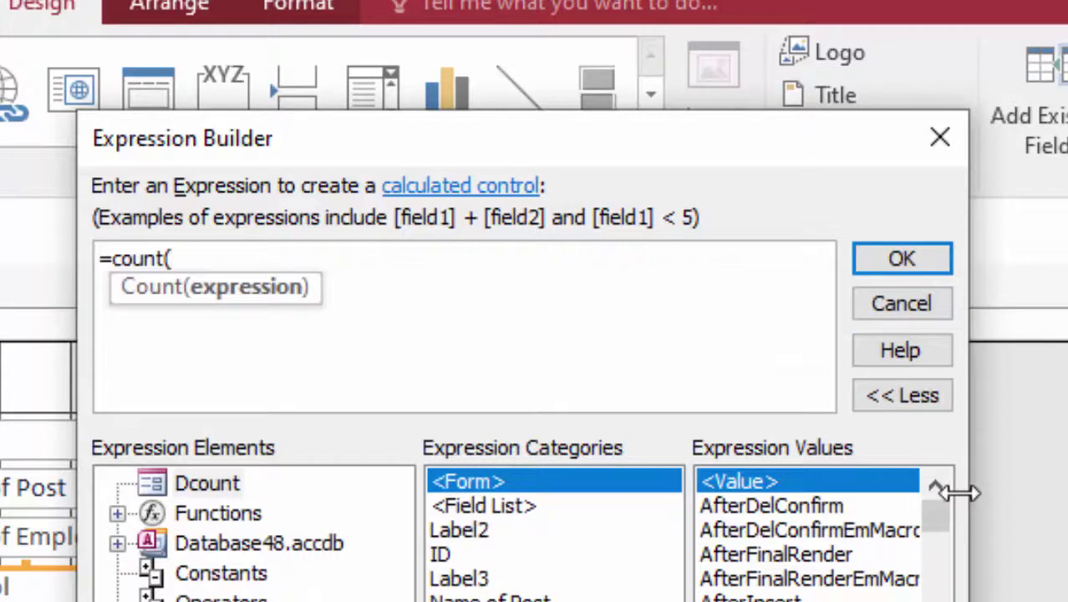
text(iif)
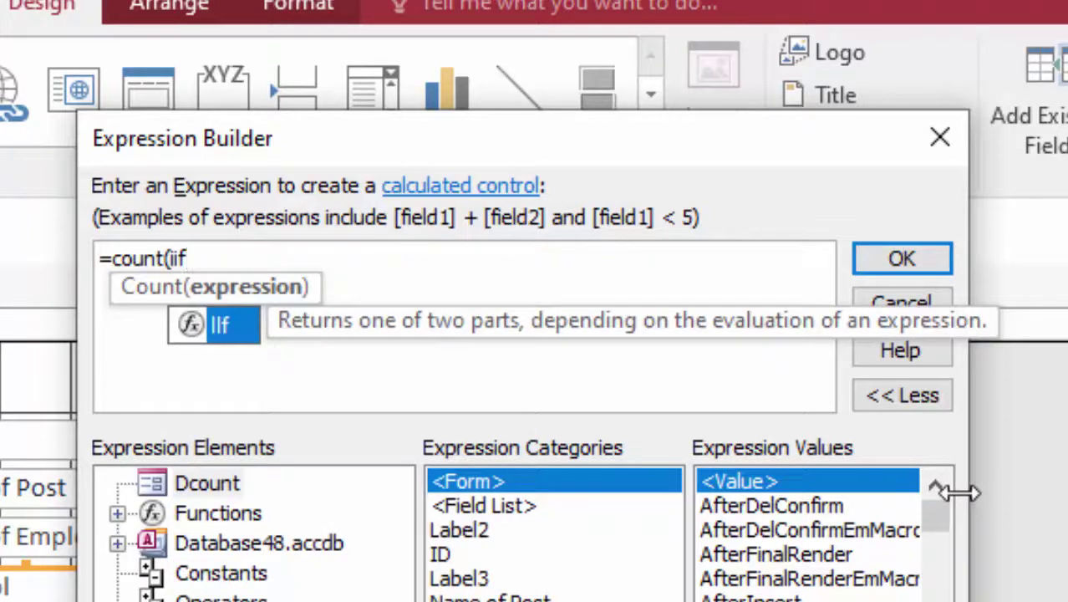
text(()
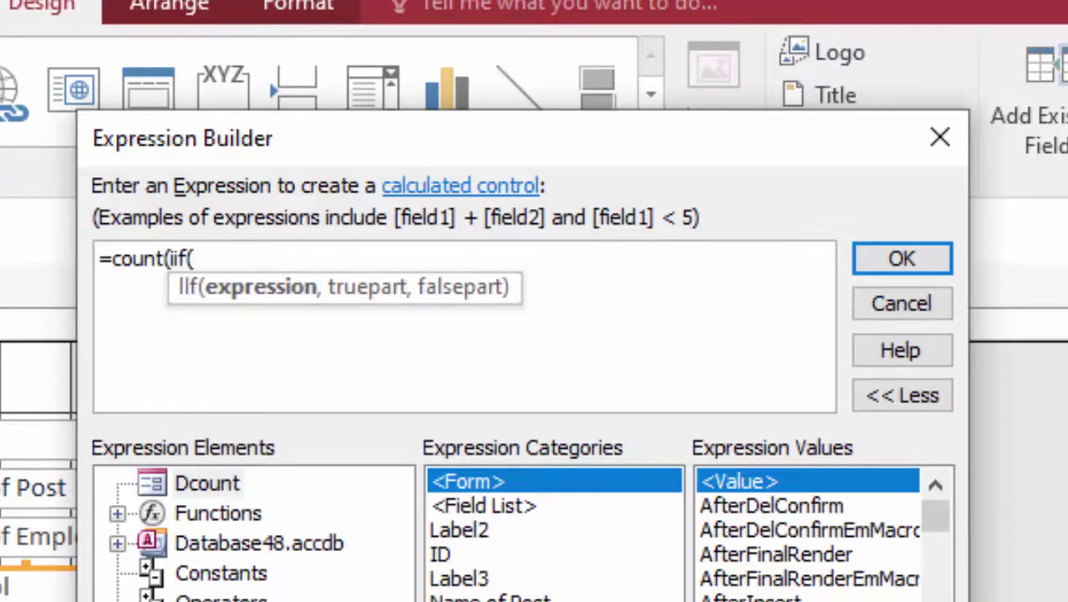
text( [Symbol])
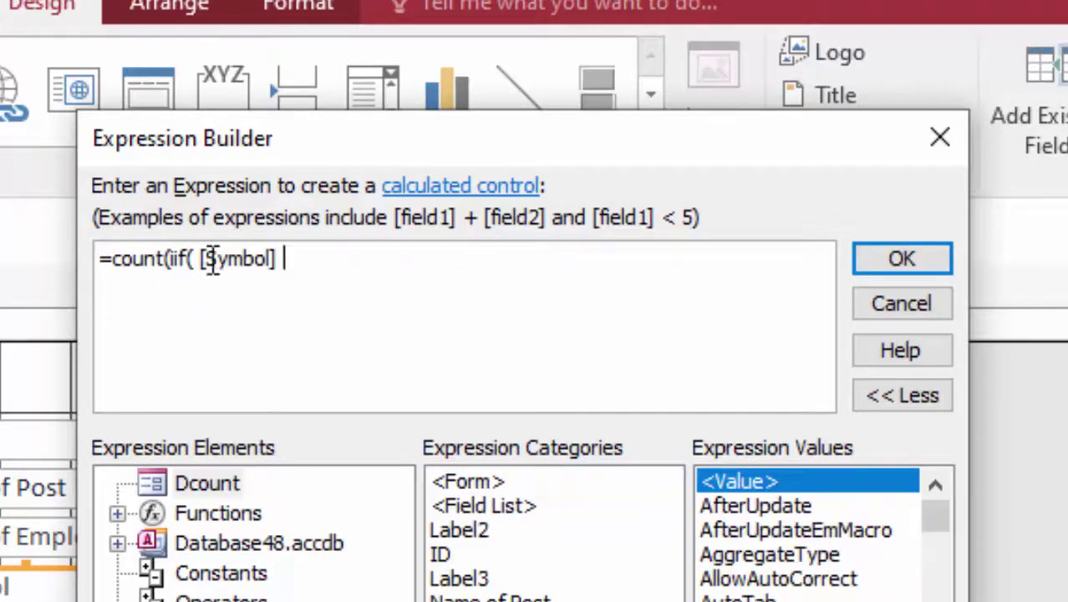
click(202, 266)
key(BackSpace)
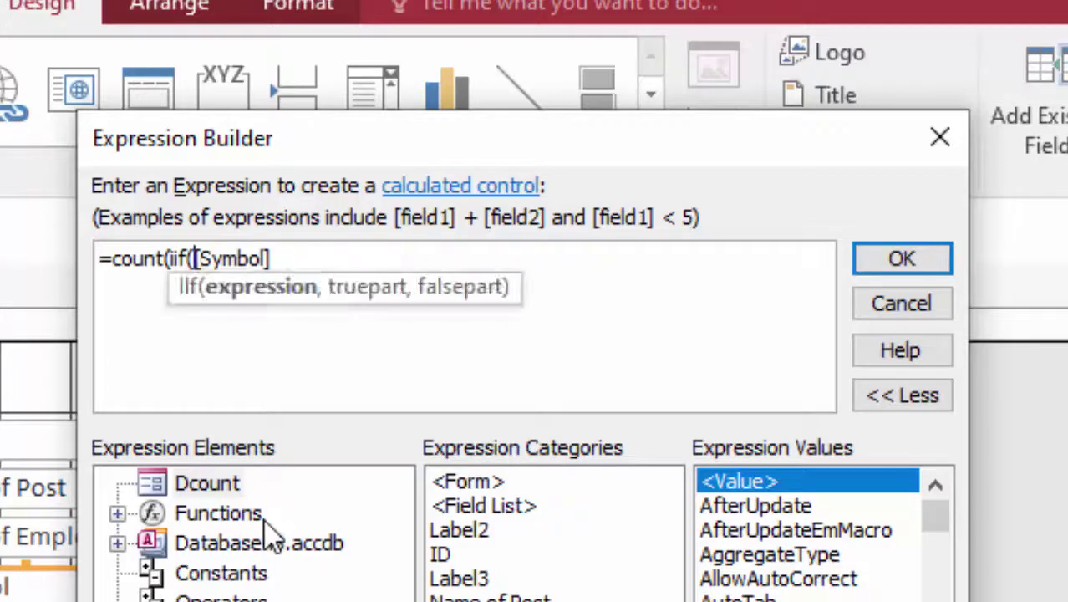
click(309, 266)
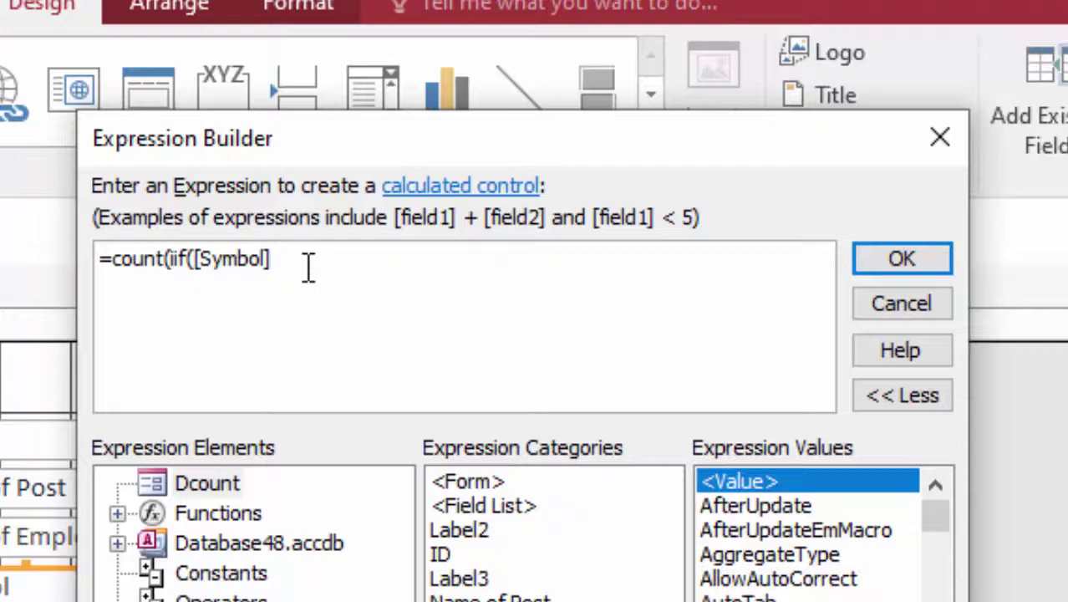
text(="D")
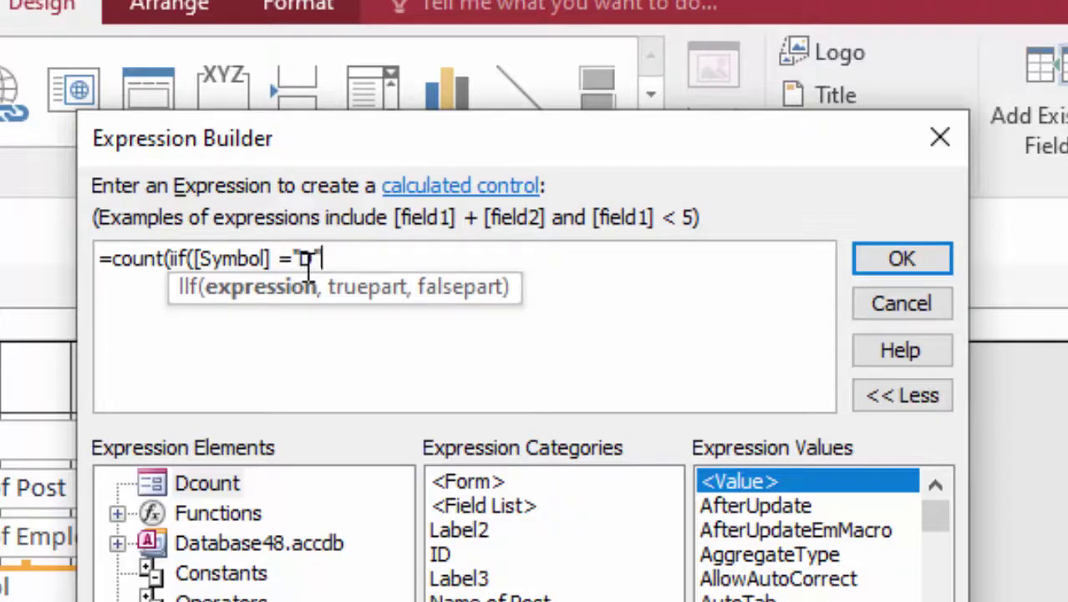
text(,)
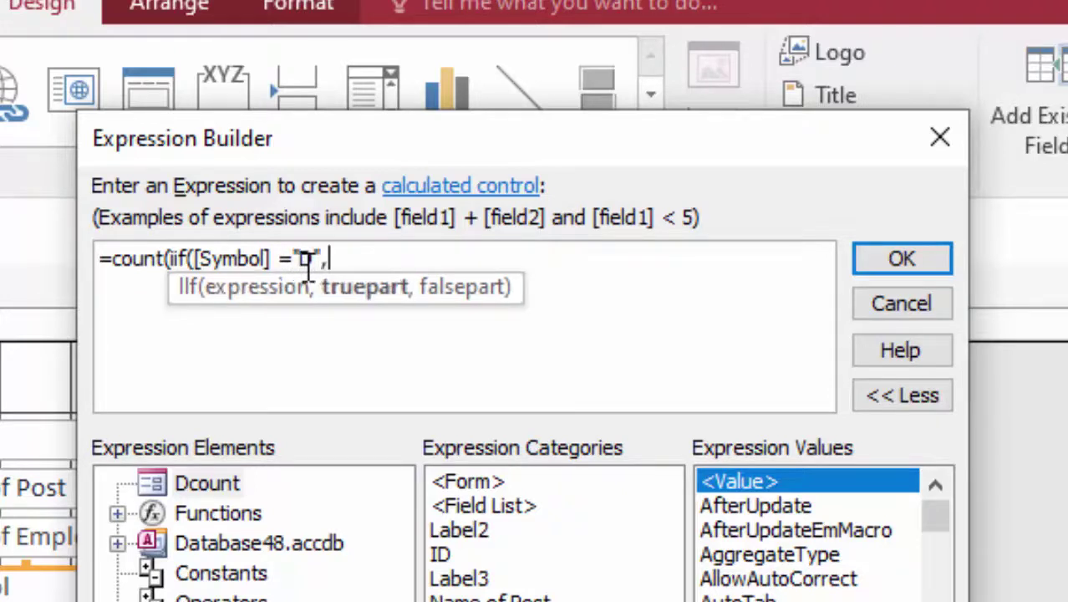
text(0))
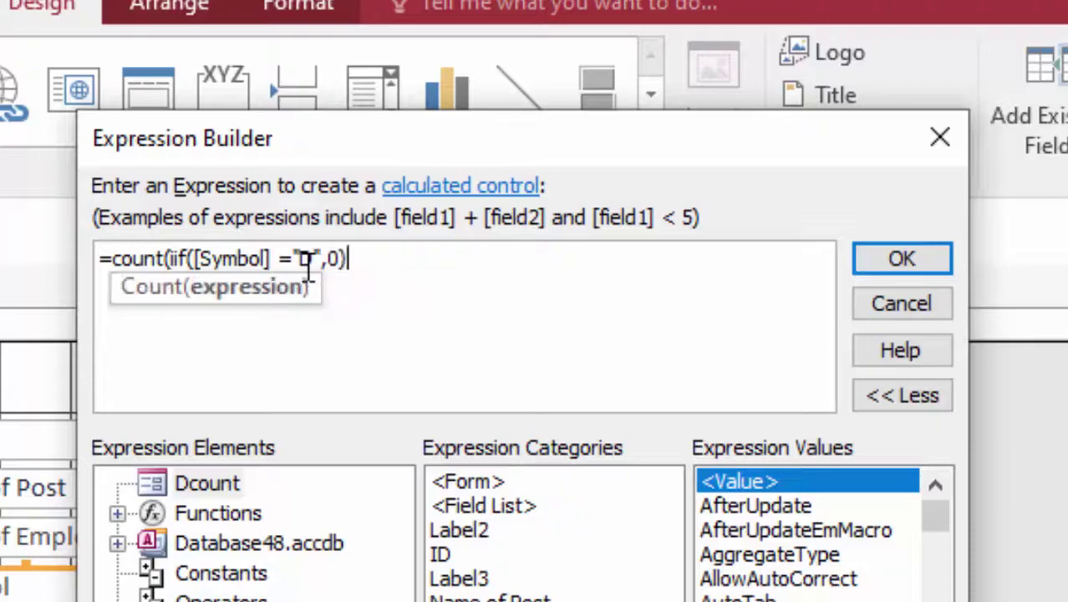
text())
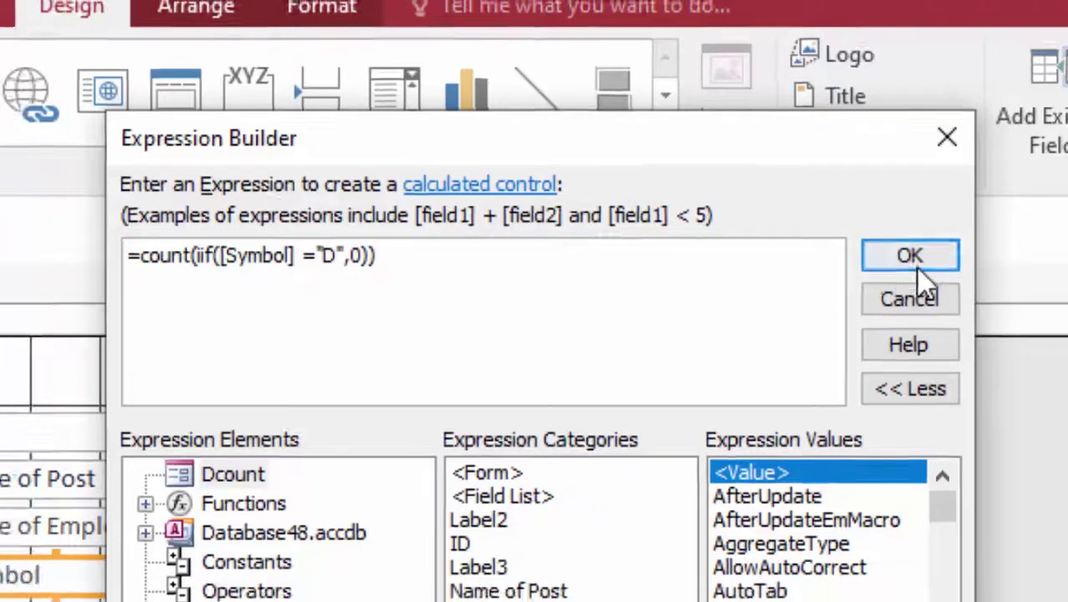
click(913, 265)
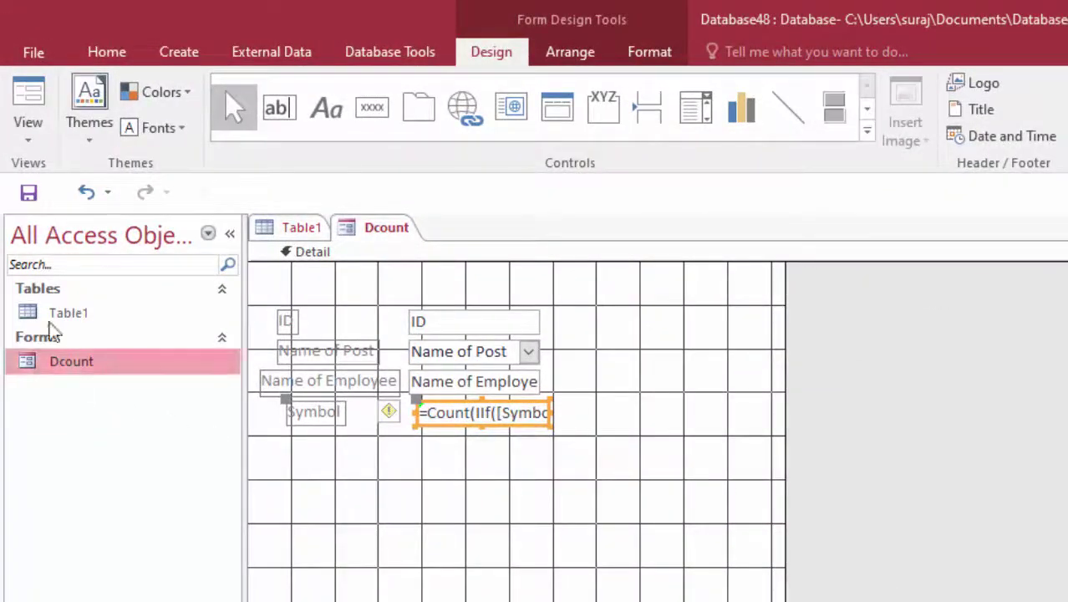
Confirm in Form View that the Symbol box counts 5 Doctors, then save and close the form.
click(20, 99)
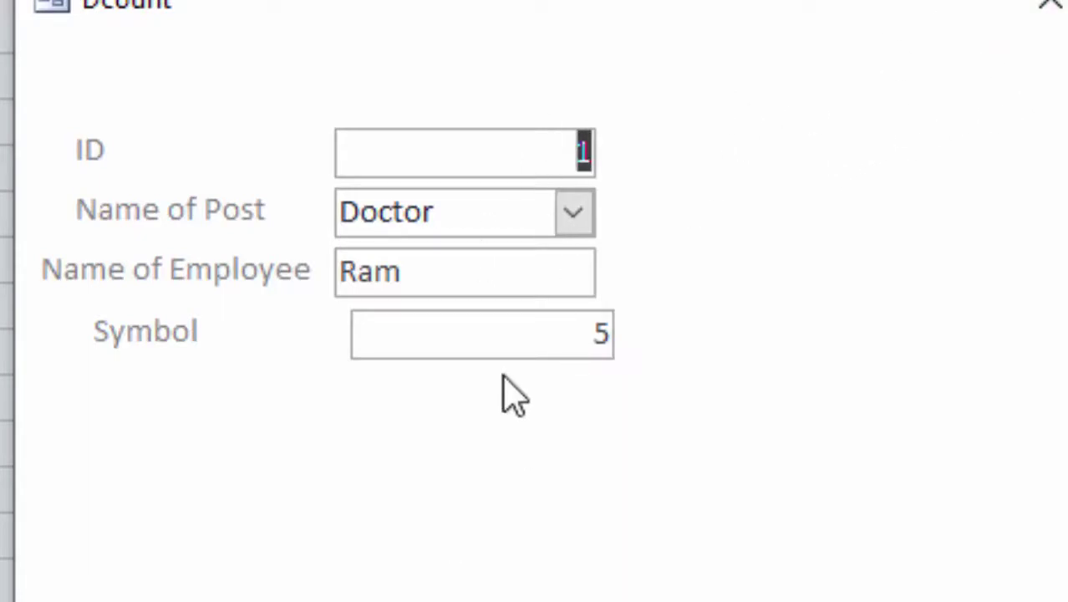
click(1045, 20)
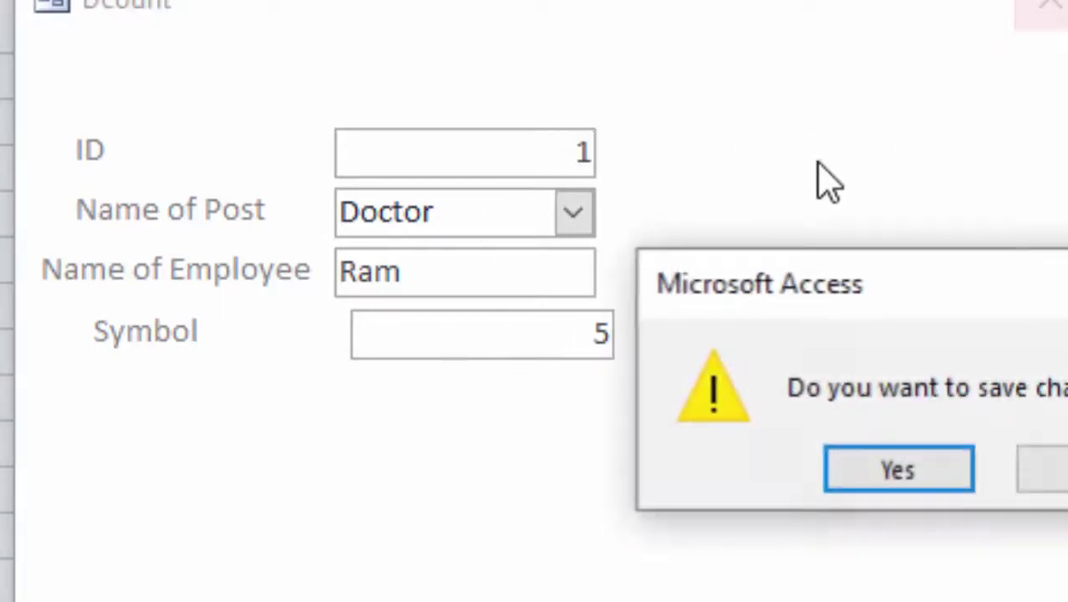
click(912, 470)
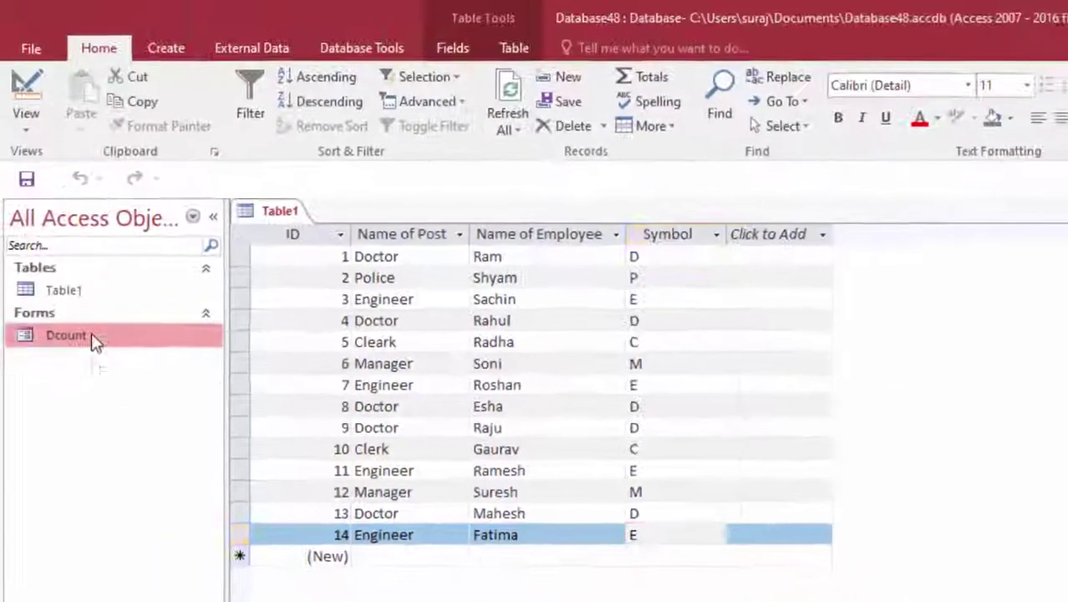
Open Dcount in Design View and paste a widened duplicate of the counting text box.
right_click(95, 337)
click(137, 406)
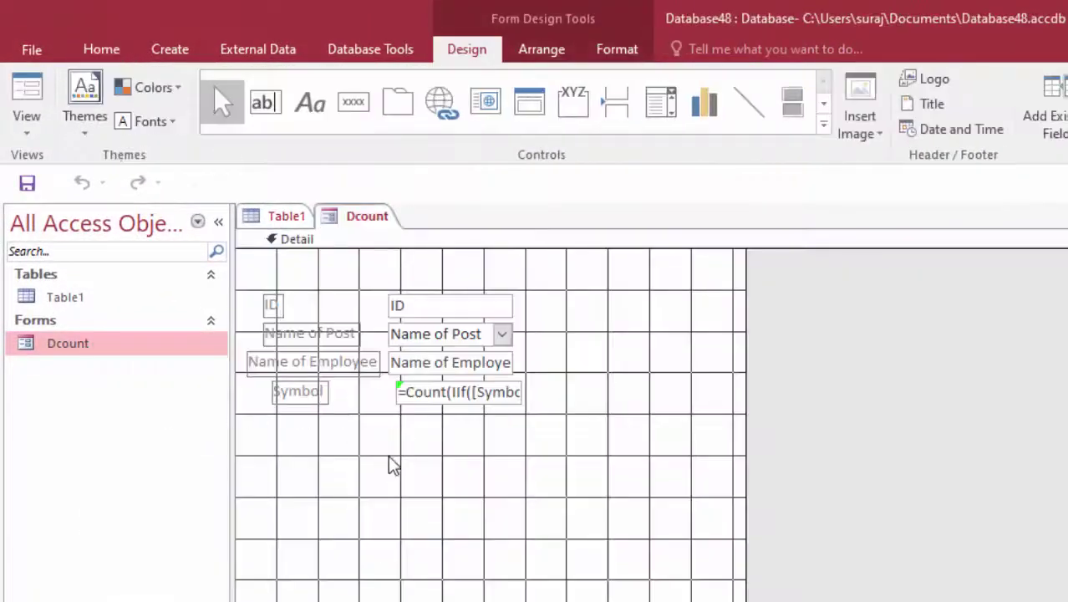
click(425, 402)
right_click(425, 402)
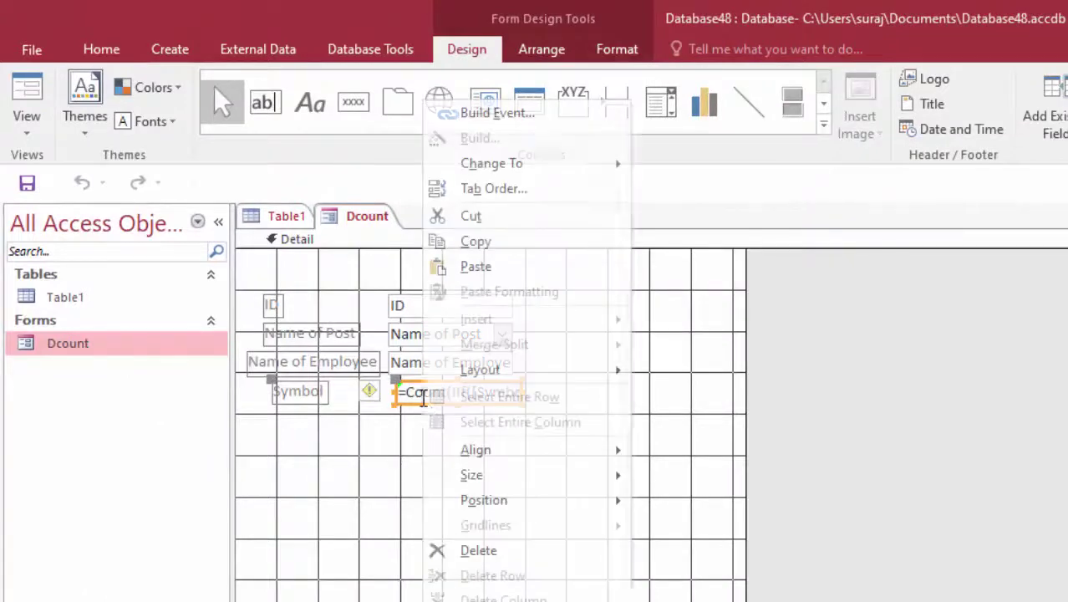
click(477, 242)
key(ctrl+v)
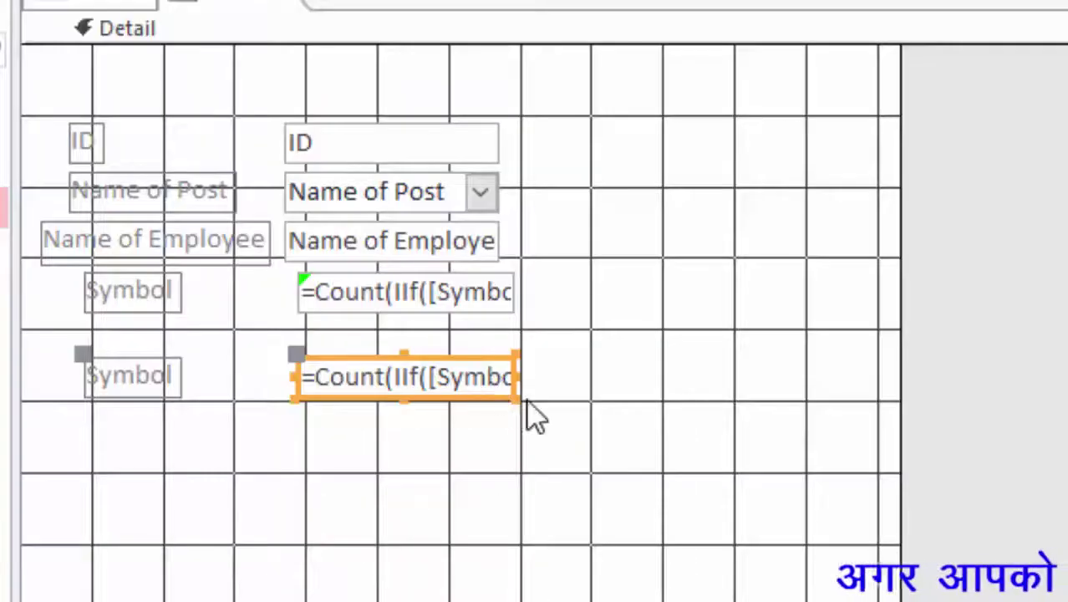
drag(515, 398, 629, 405)
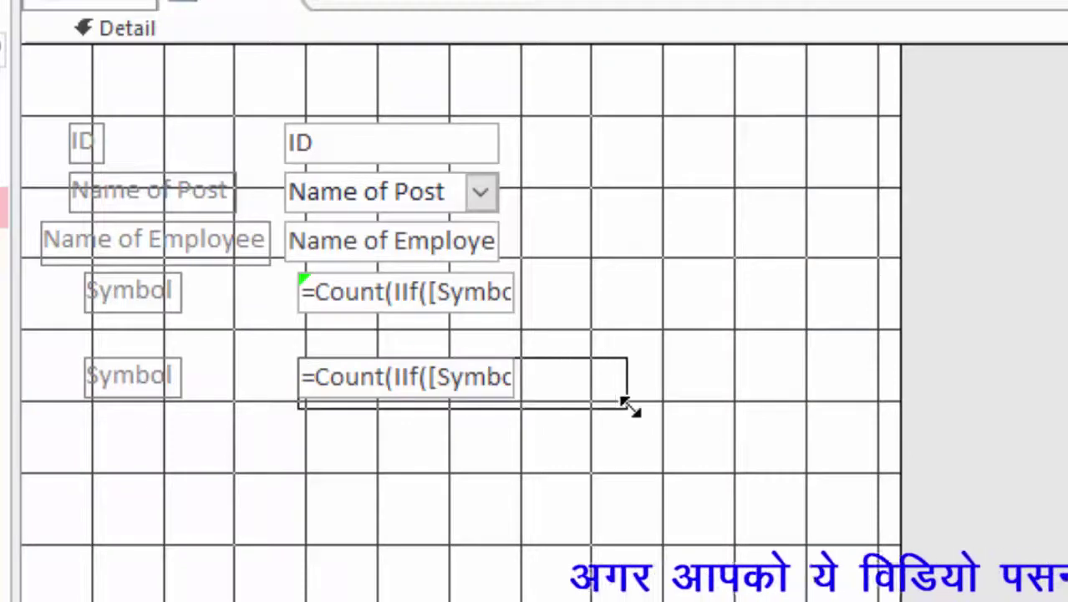
drag(743, 409, 743, 408)
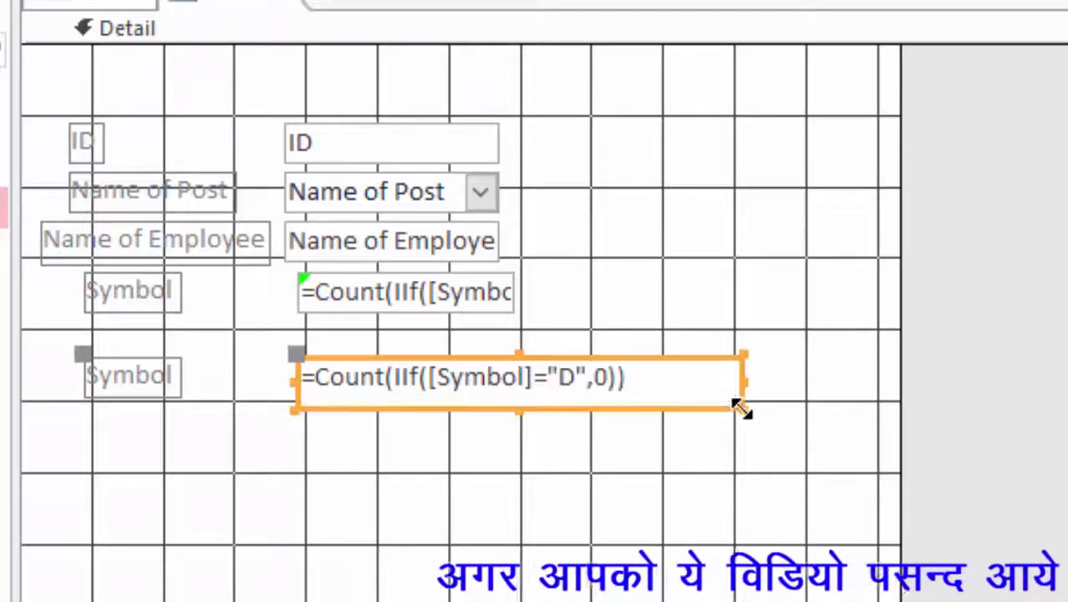
Change the duplicate's formula to count Symbol "E" instead of "D" and close the form design.
click(575, 380)
key(BackSpace)
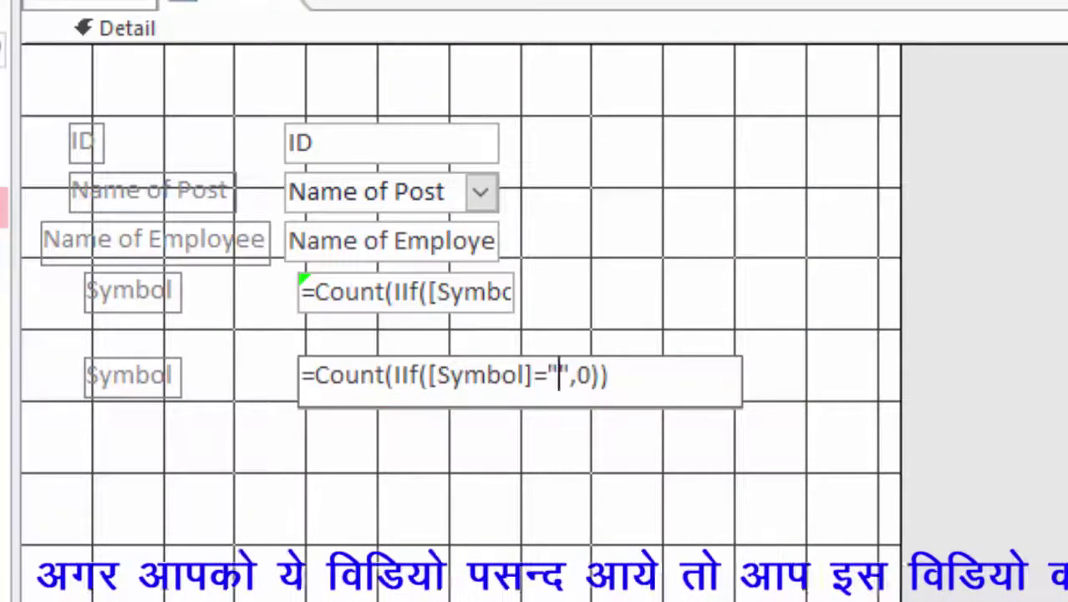
text(E)
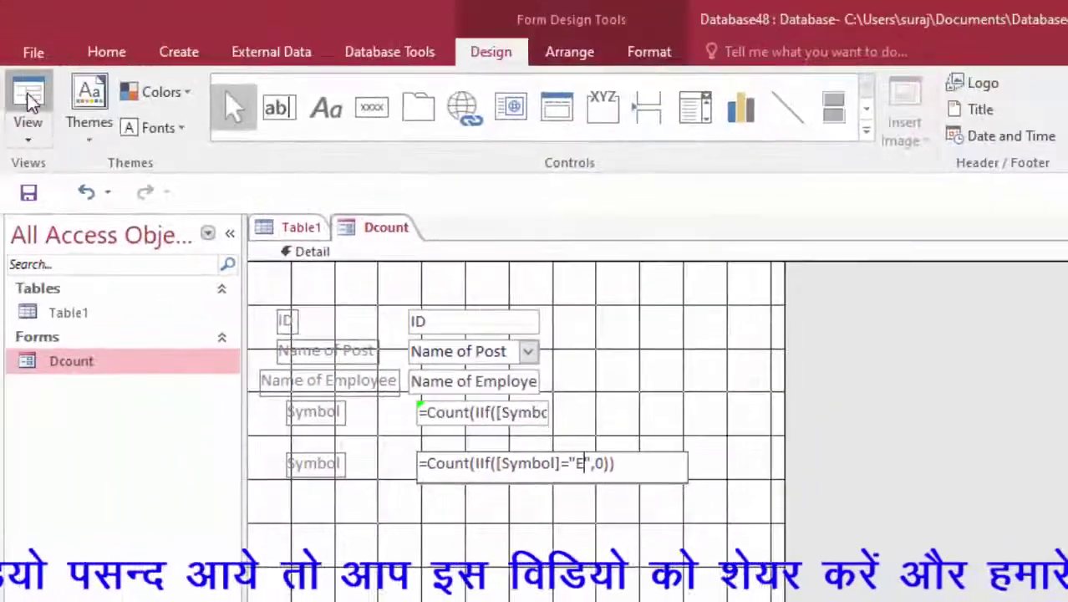
click(26, 132)
right_click(167, 360)
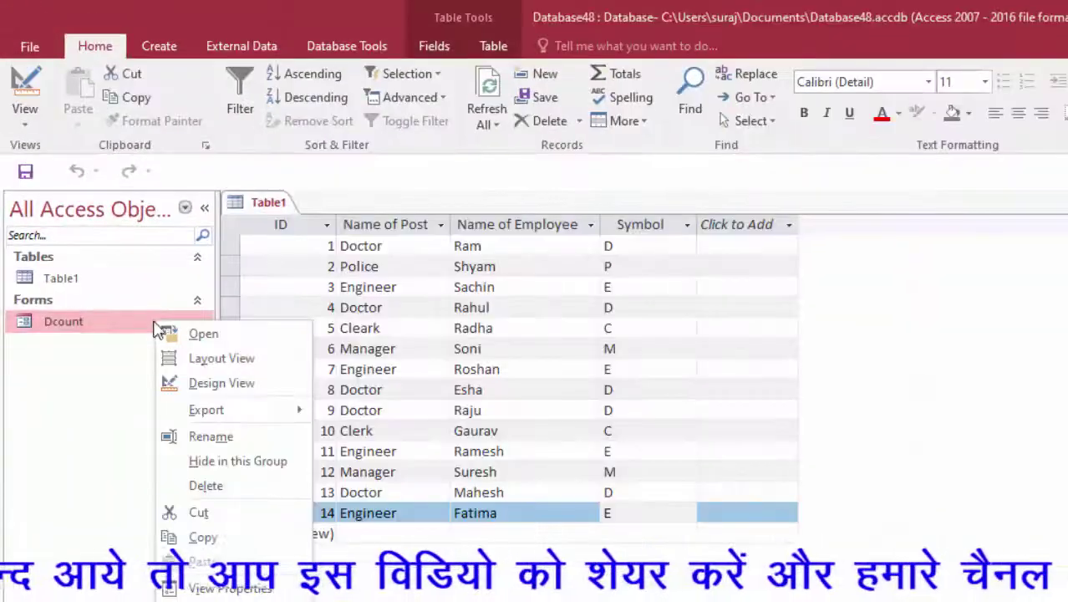
click(254, 431)
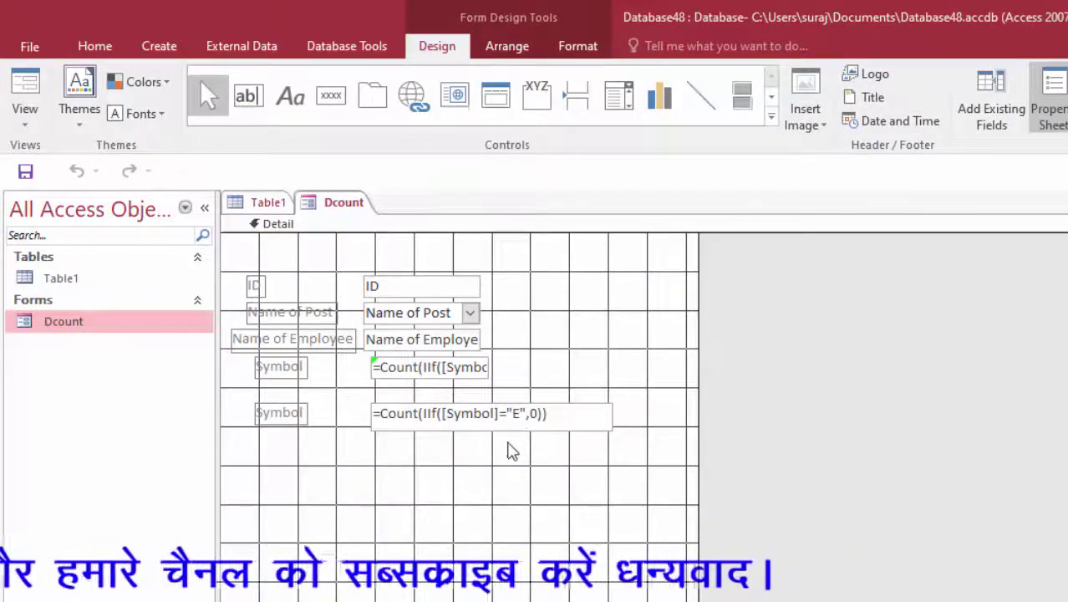
click(33, 110)
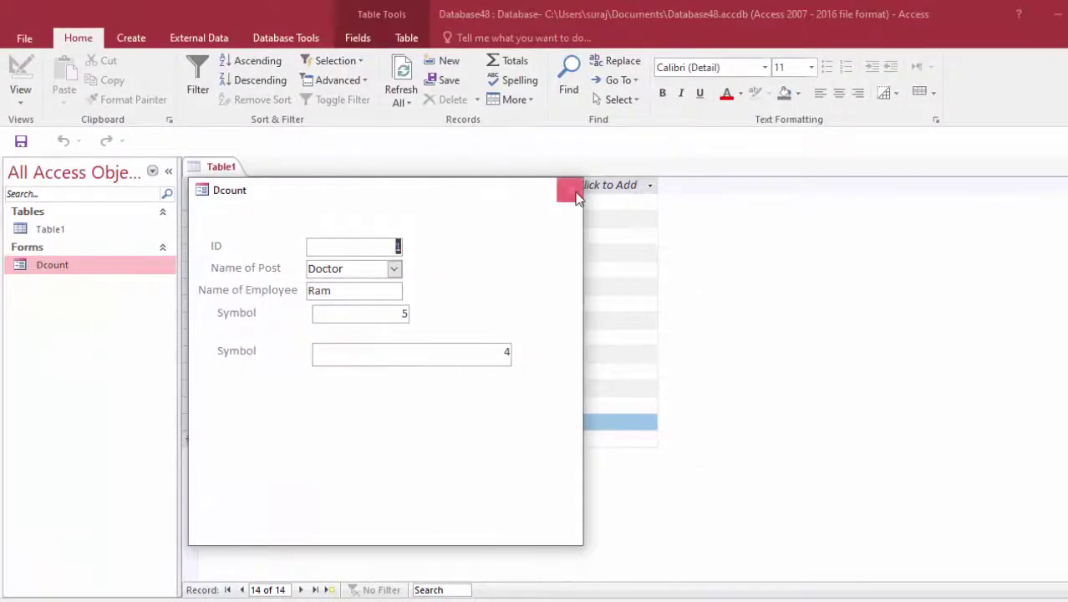
click(576, 195)
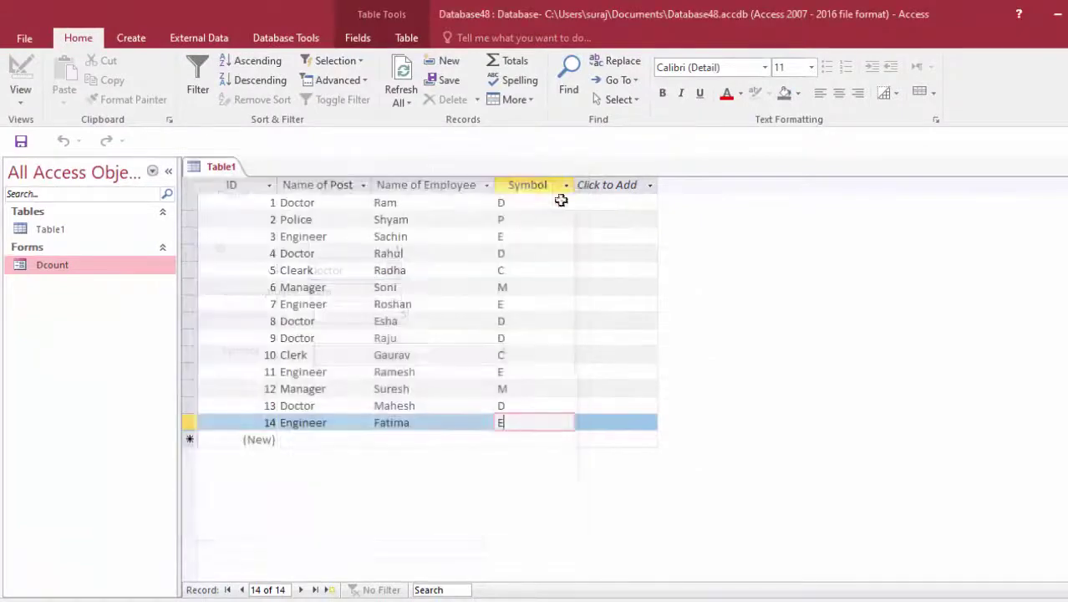
Open Dcount in Design View and recaption the first Symbol label as 'Doctors'.
right_click(115, 265)
click(150, 304)
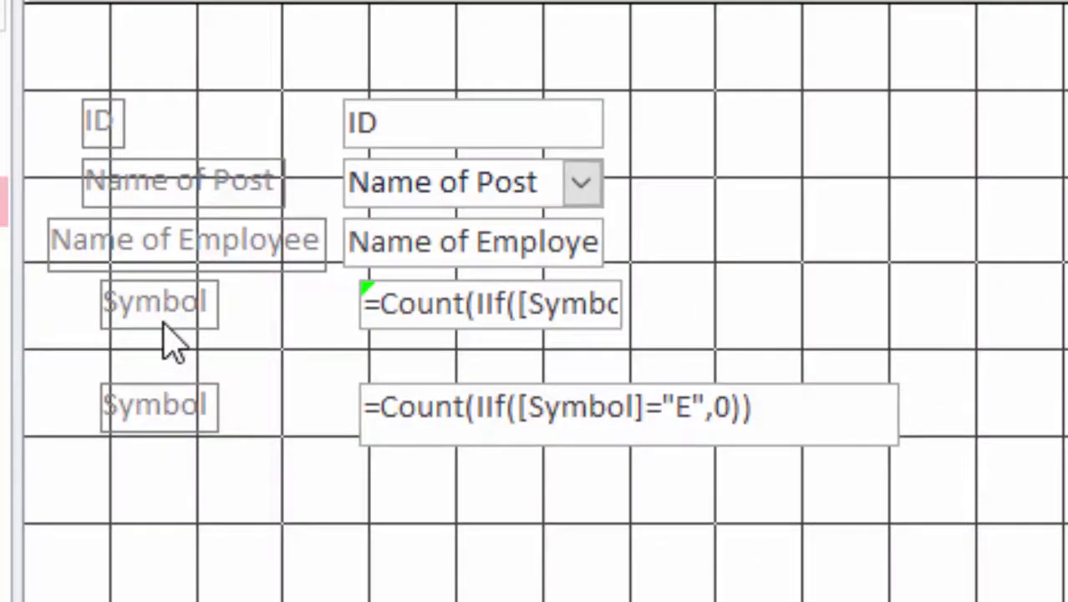
click(164, 323)
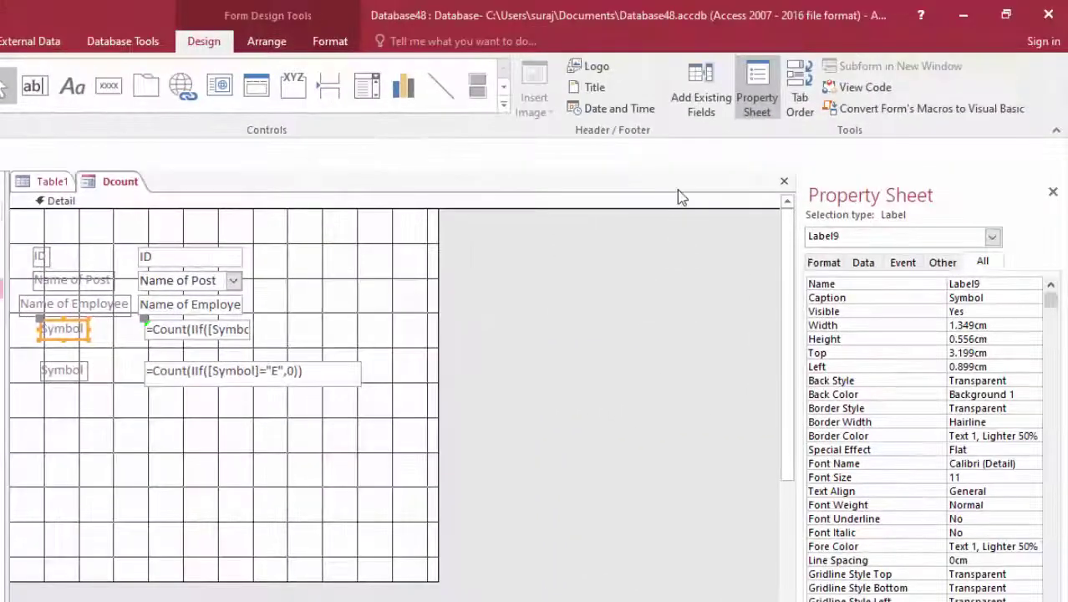
drag(1005, 300, 752, 337)
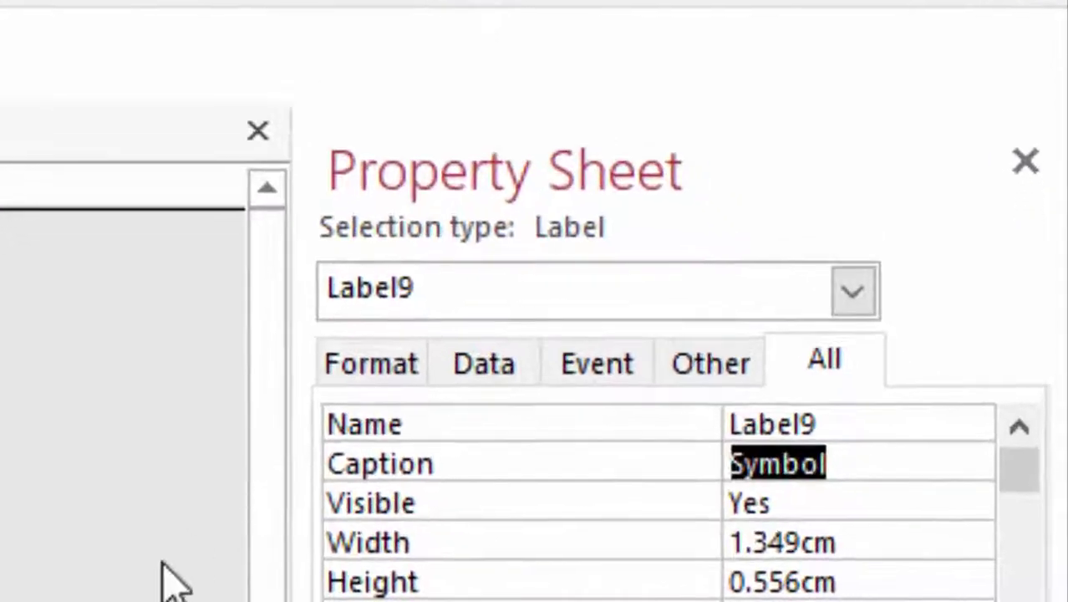
key(Delete)
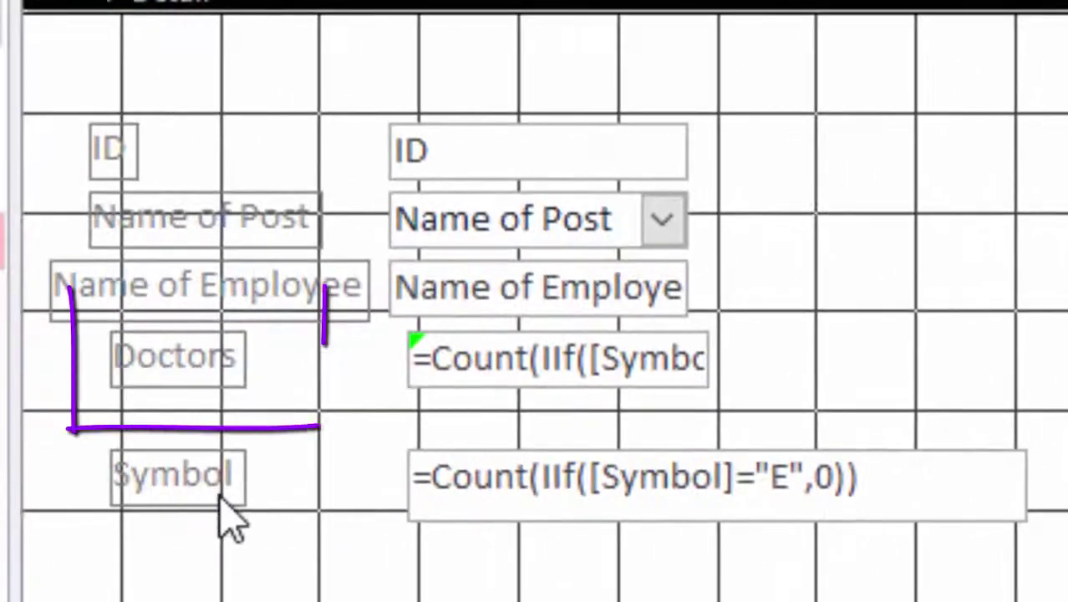
Recaption the second Symbol label as 'Engineers' and widen it so the word fits.
click(222, 499)
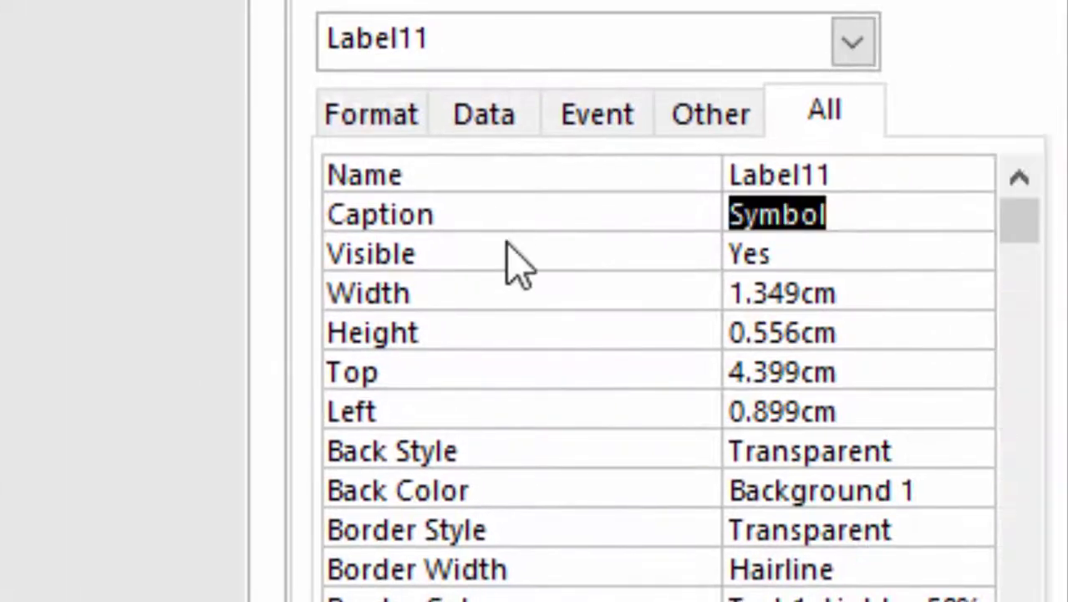
key(Delete)
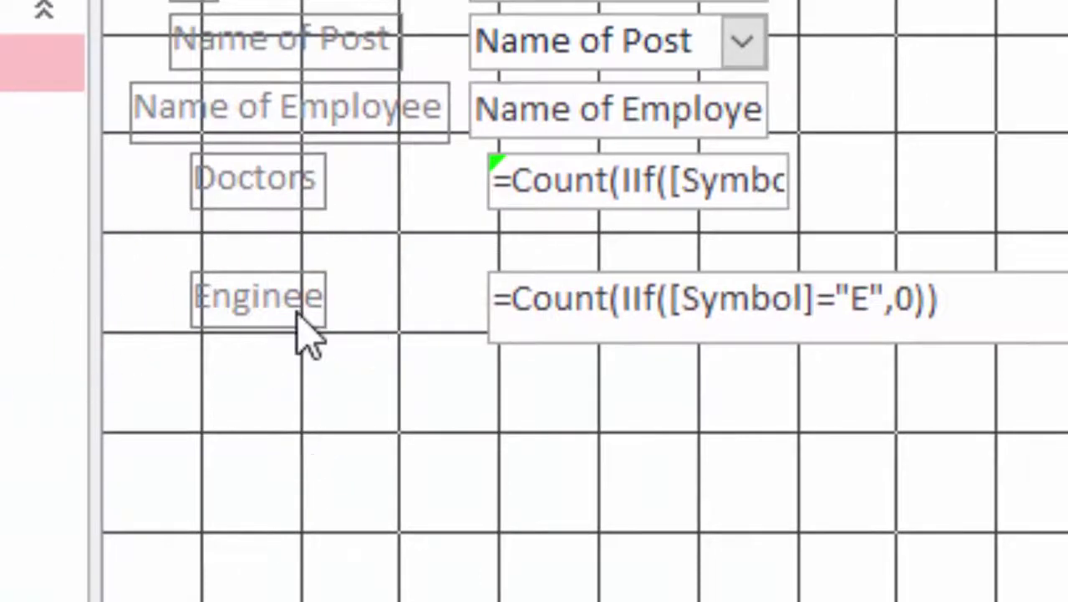
click(300, 316)
drag(353, 324, 444, 329)
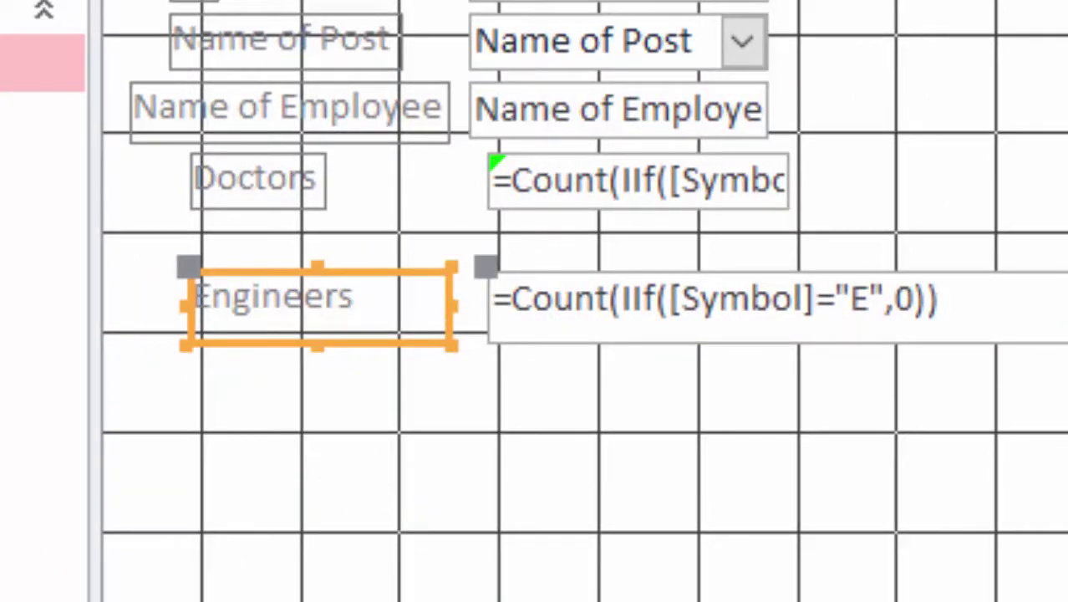
click(431, 559)
Preview the Dcount form, save and close it, then reopen it in Design View.
key(F5)
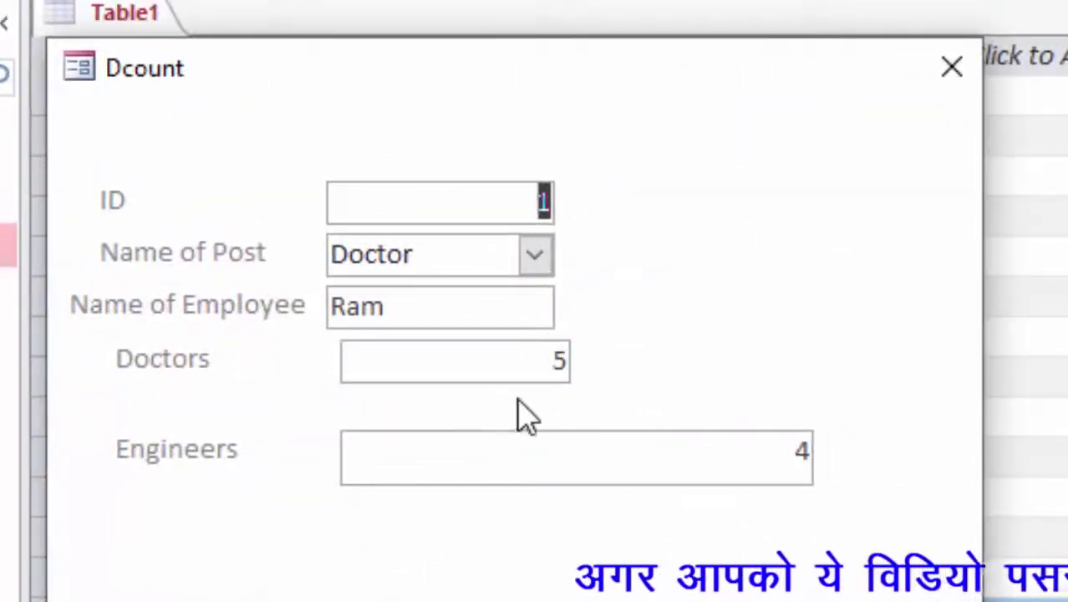
click(953, 69)
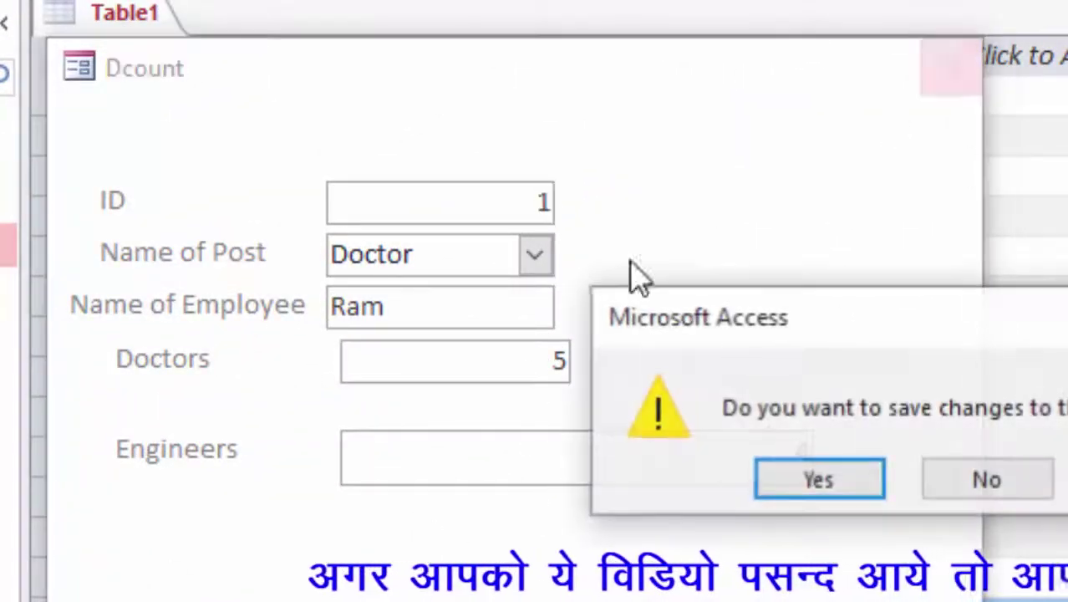
click(866, 478)
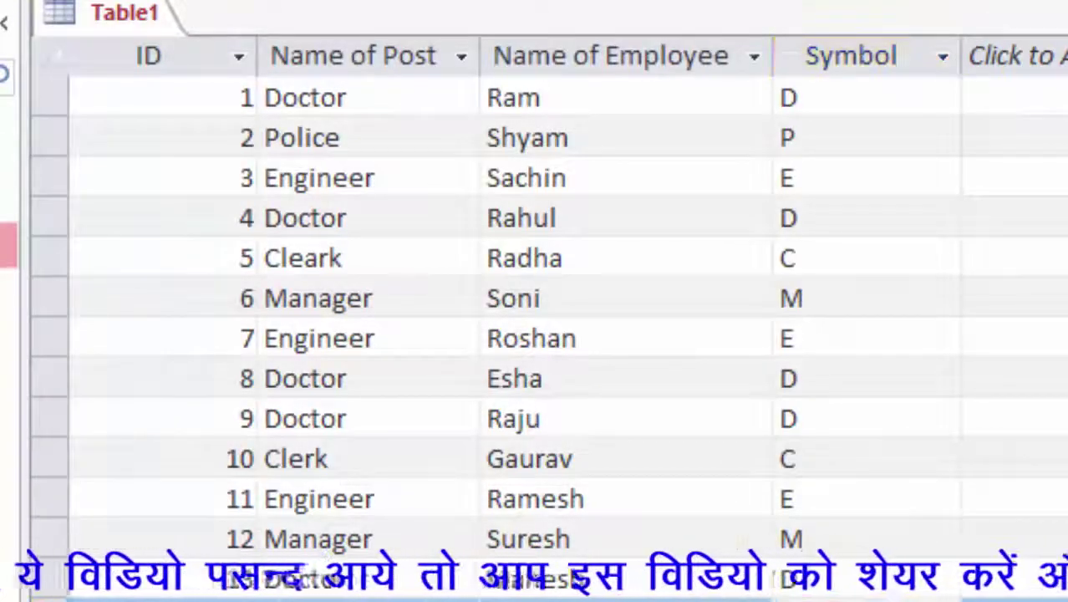
right_click(7, 247)
click(58, 336)
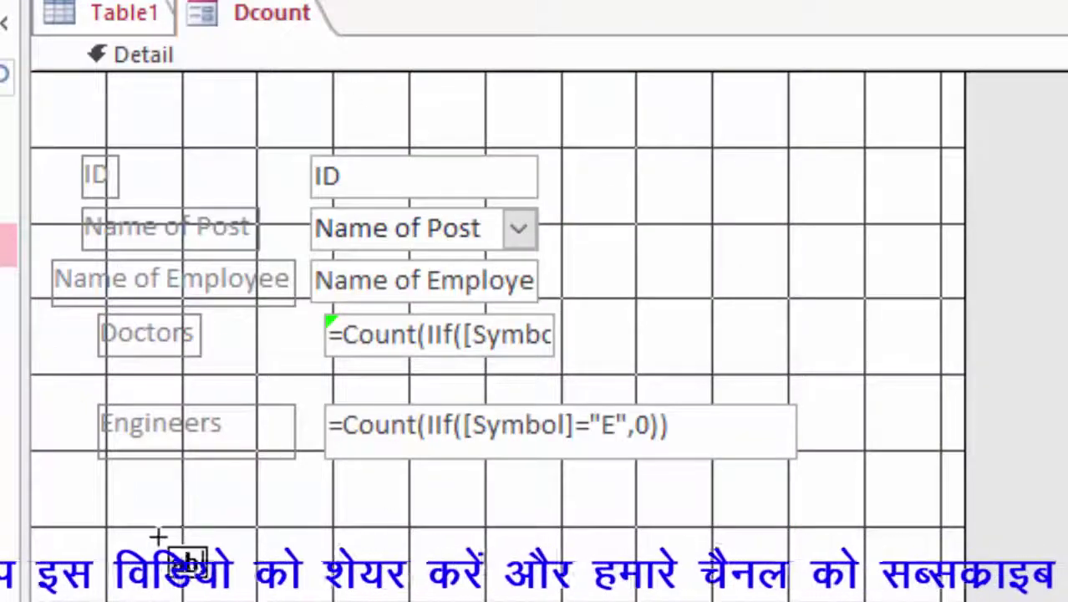
Draw a text box below the Engineers row with control source =Count(IIf([Symbol]="C",0)).
mouse_move(339, 486)
mouse_down()
mouse_move(759, 556)
mouse_move(806, 549)
mouse_up()
click(986, 224)
click(1022, 224)
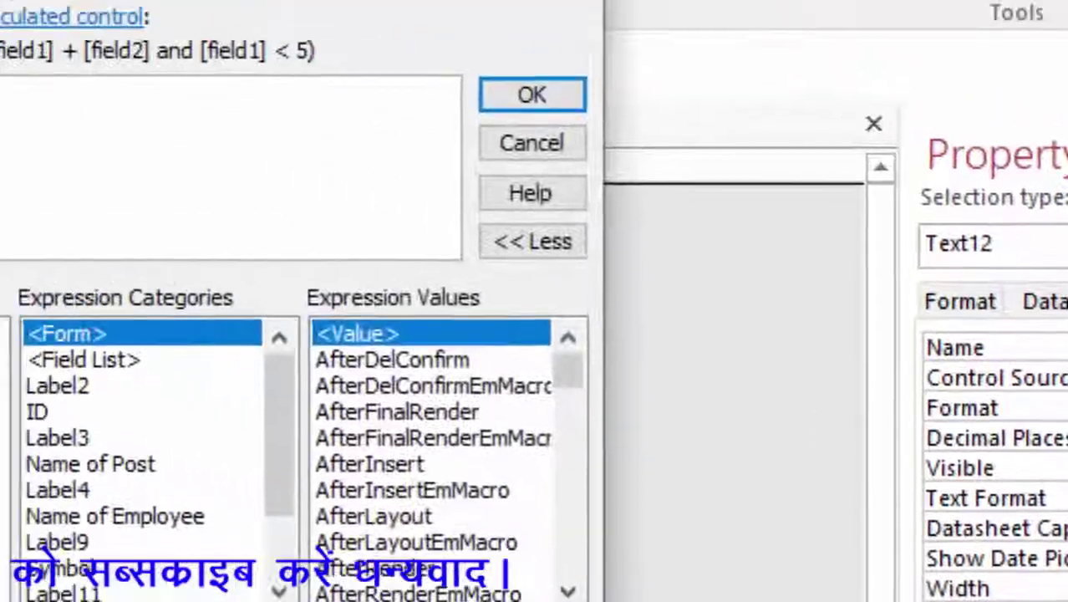
text(=cou)
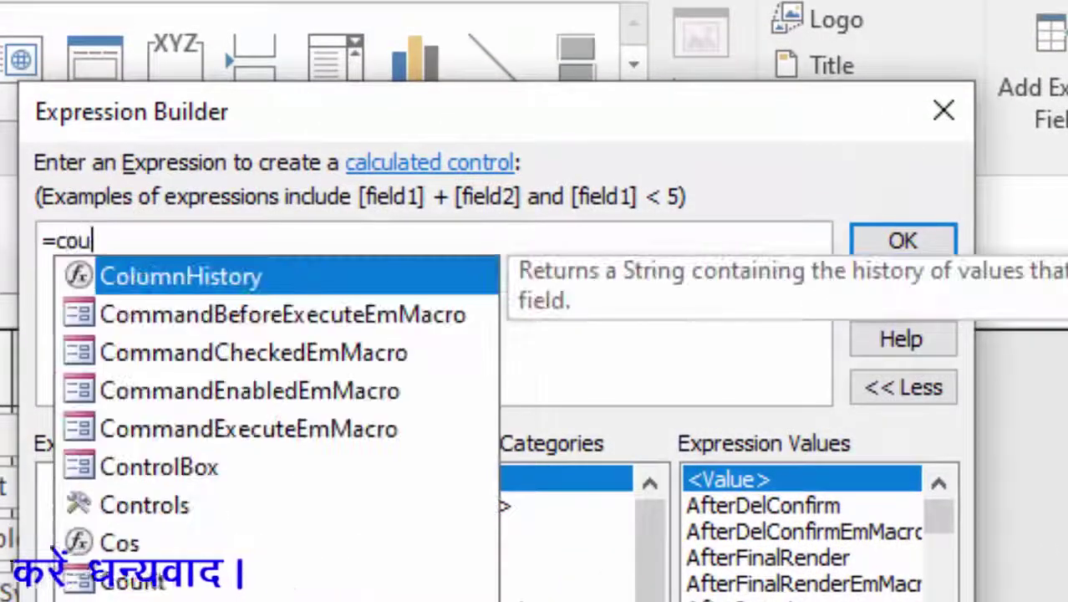
text(nt(i)
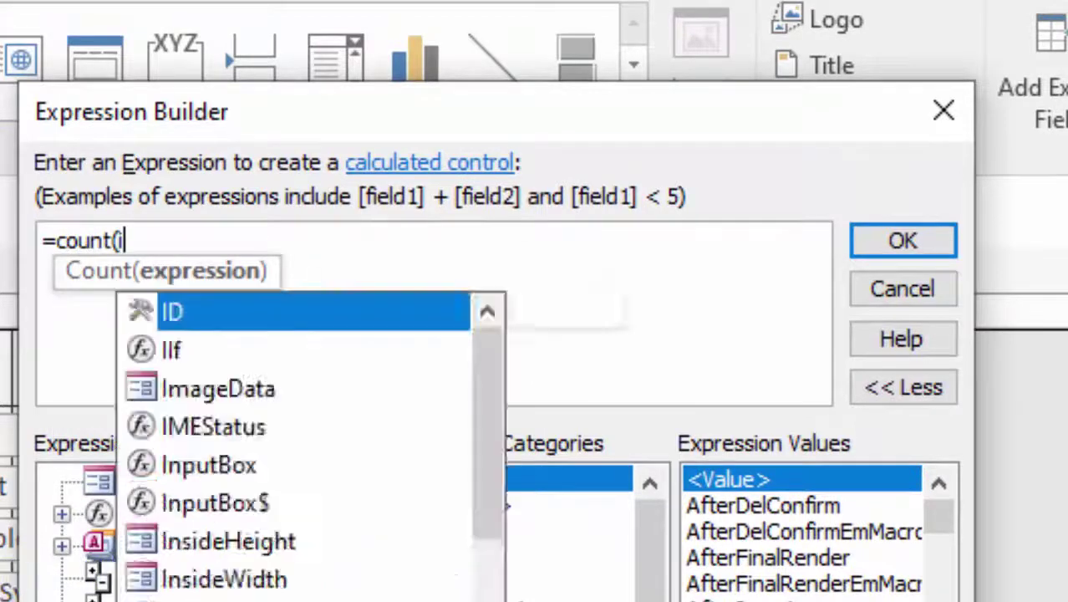
text(if()
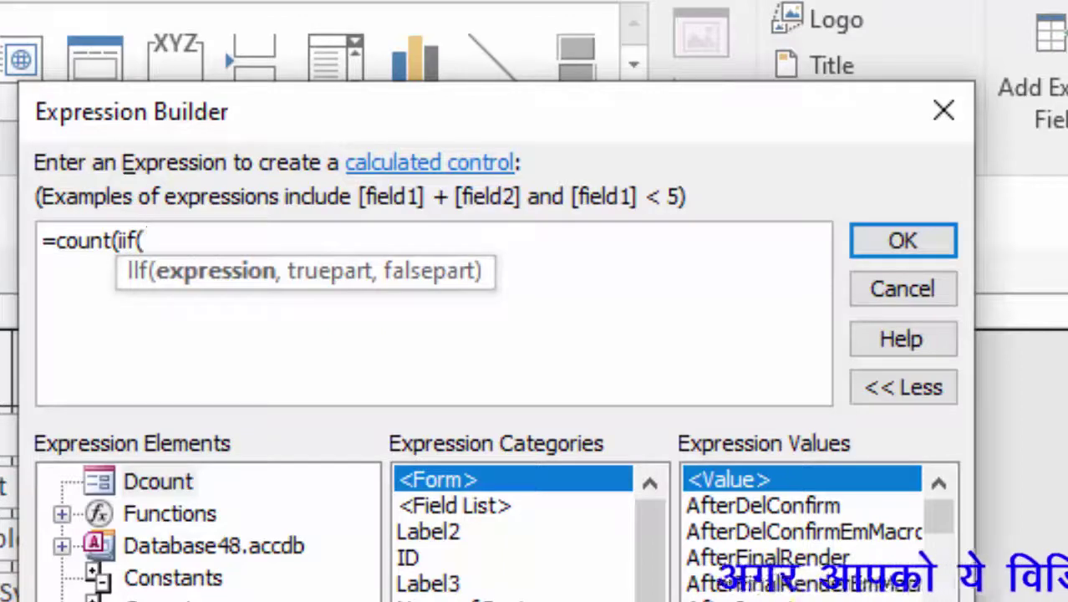
text( [Symbol])
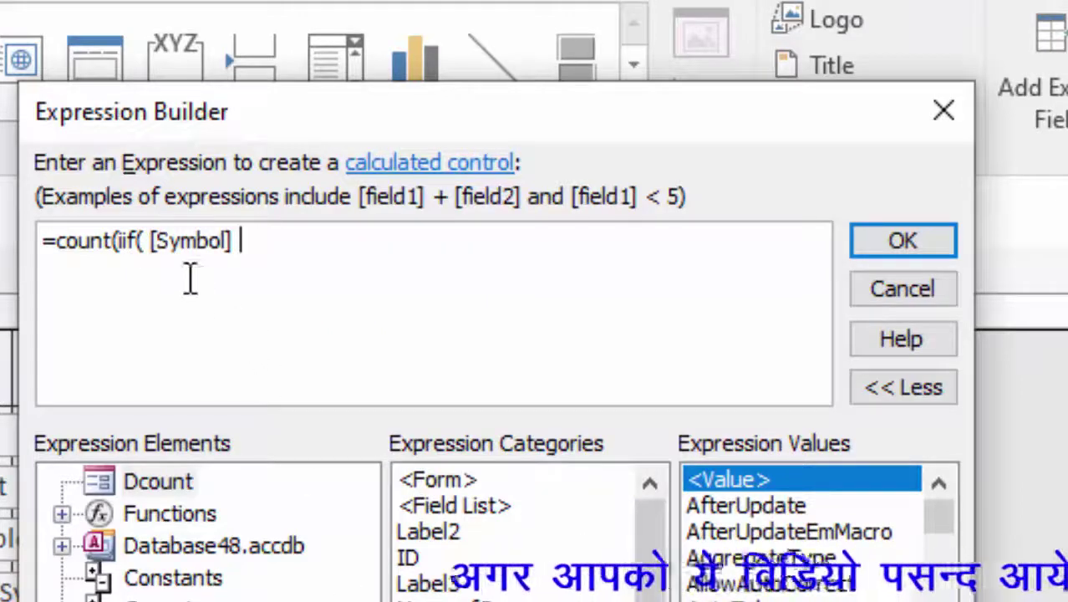
key(BackSpace)
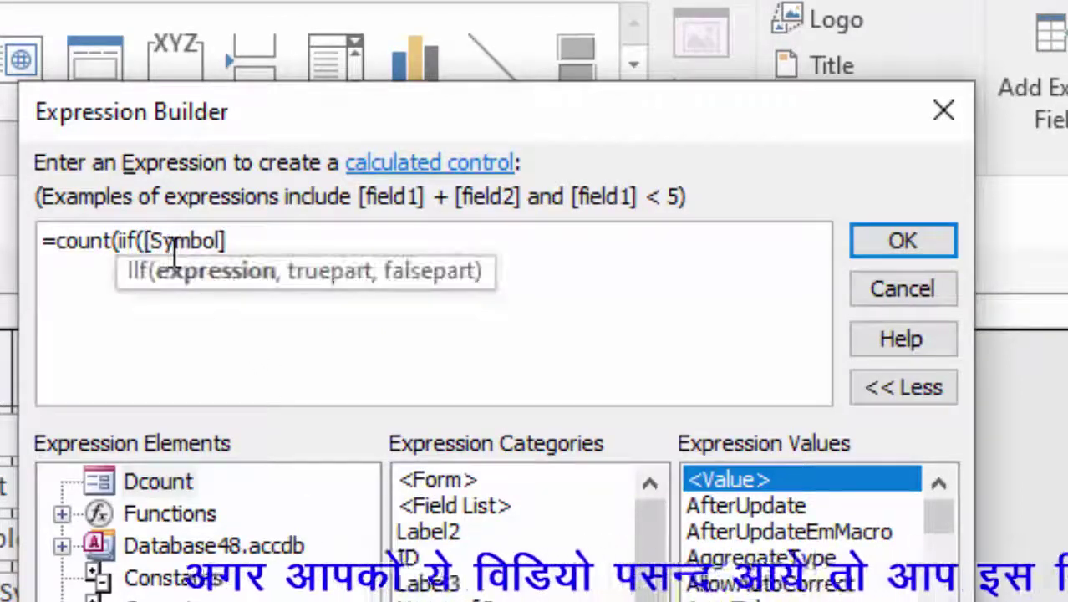
click(283, 245)
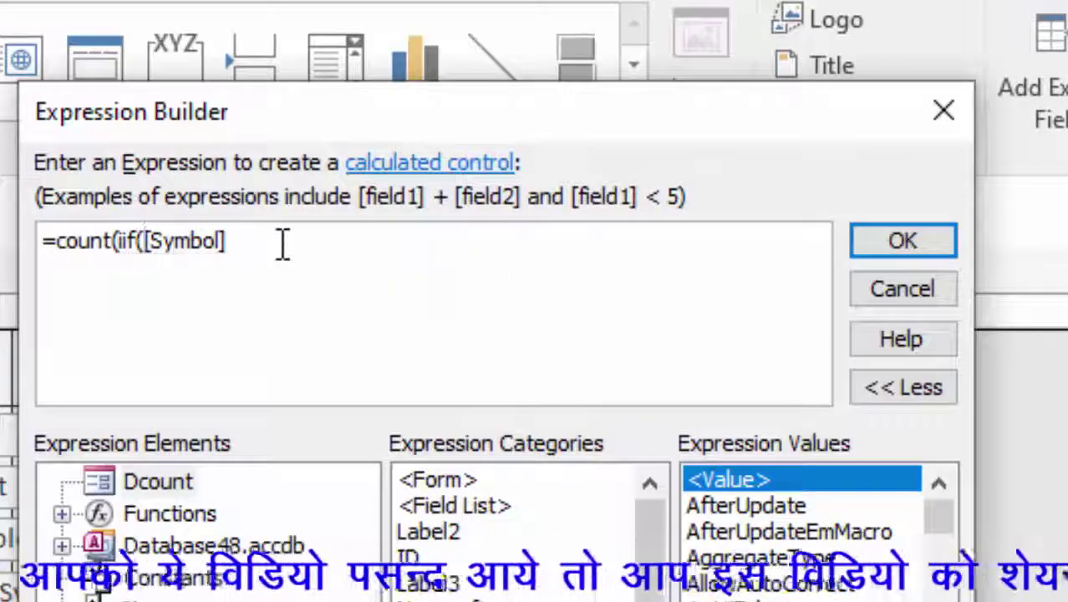
key(BackSpace)
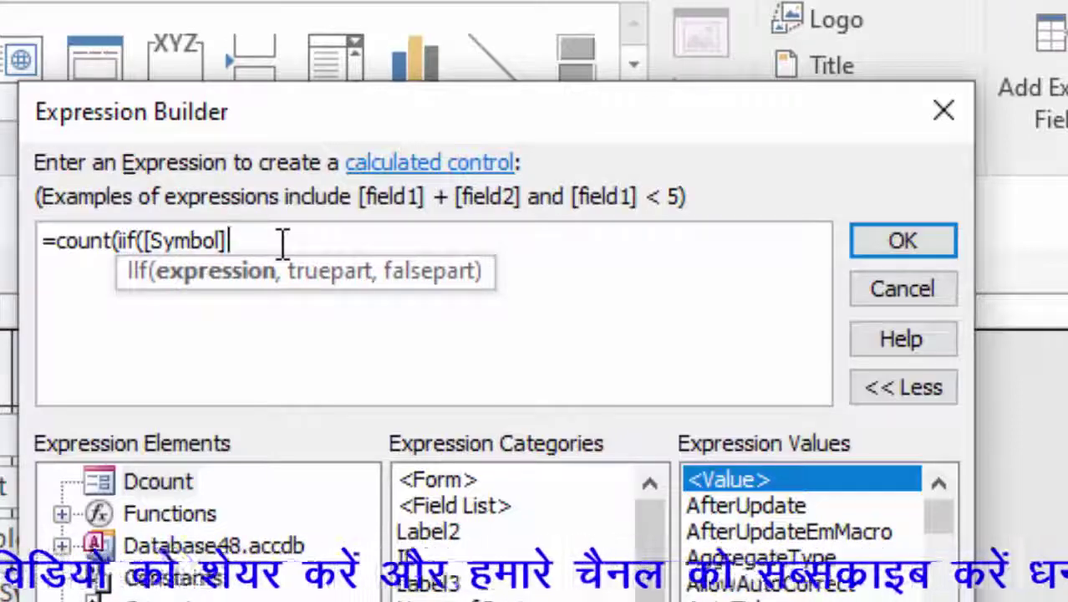
text(="C)
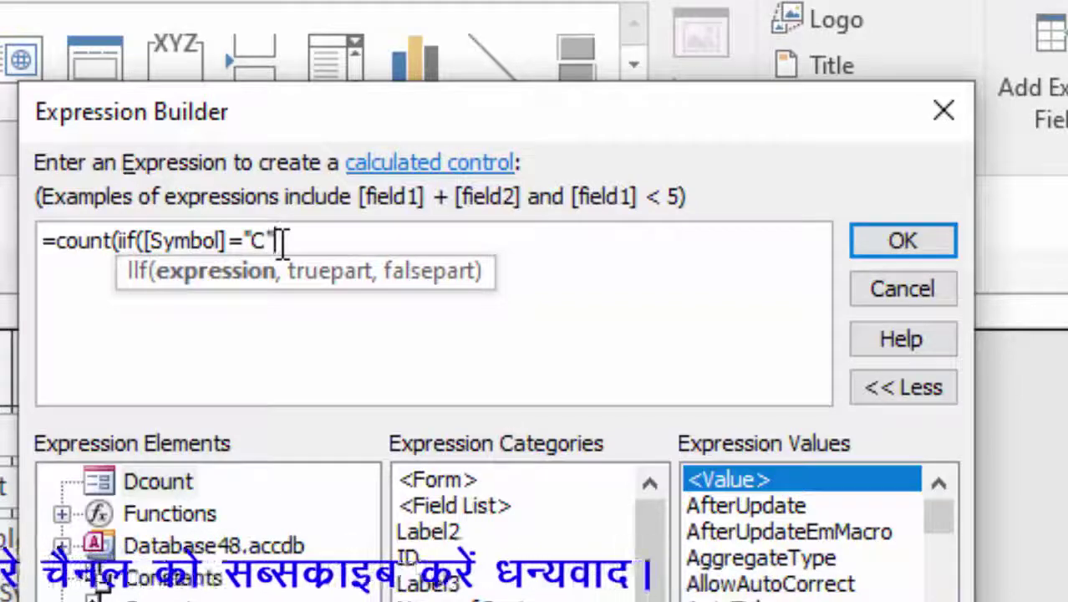
text(,0)
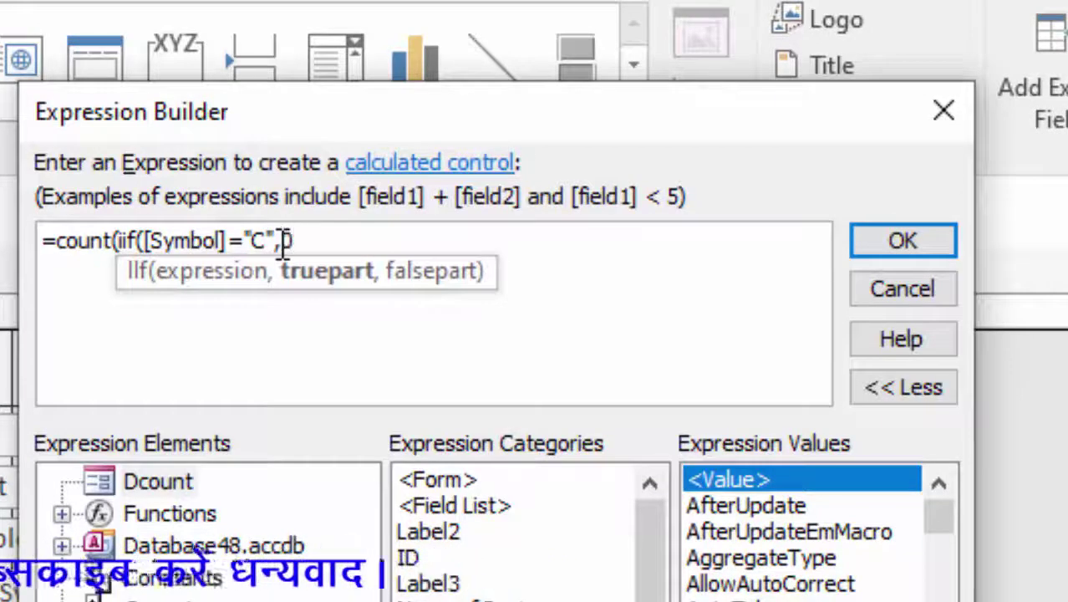
text()))
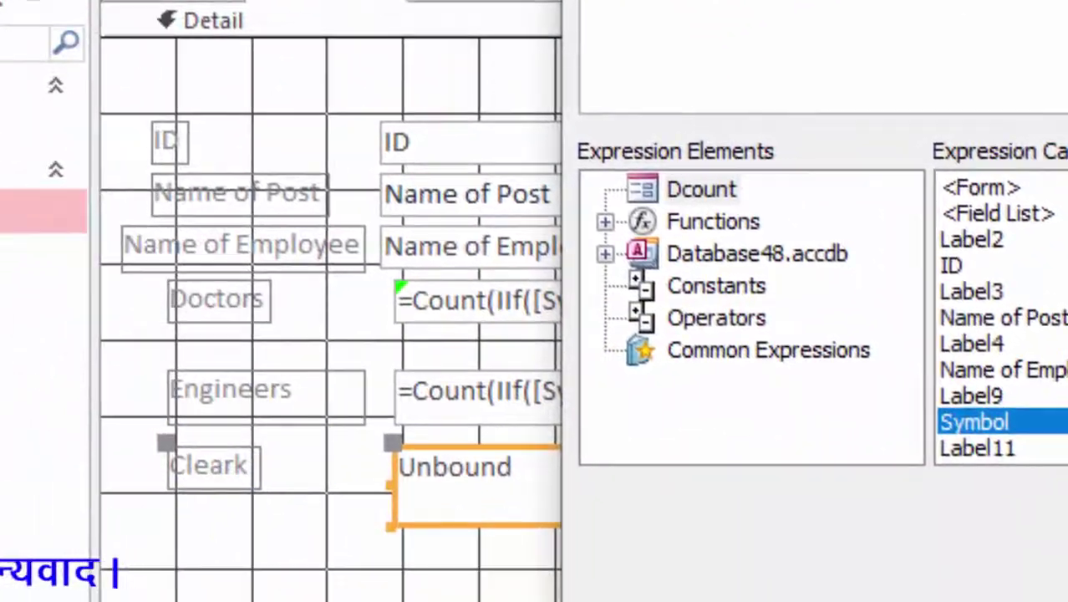
key(Return)
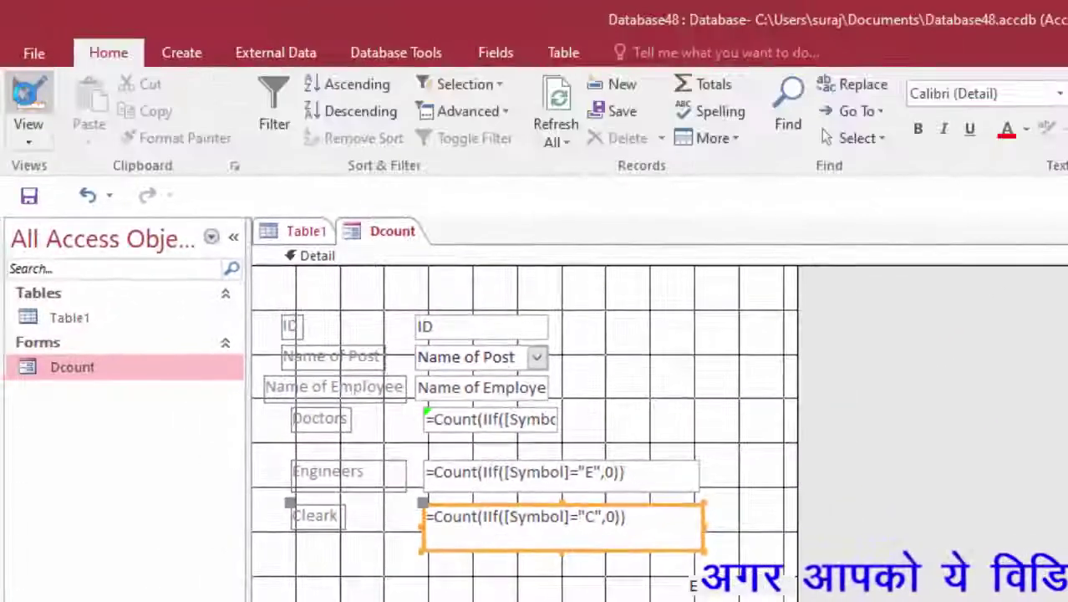
Preview the form to verify 5 Doctors, 4 Engineers and 2 Cleark, then save and close it.
key(F5)
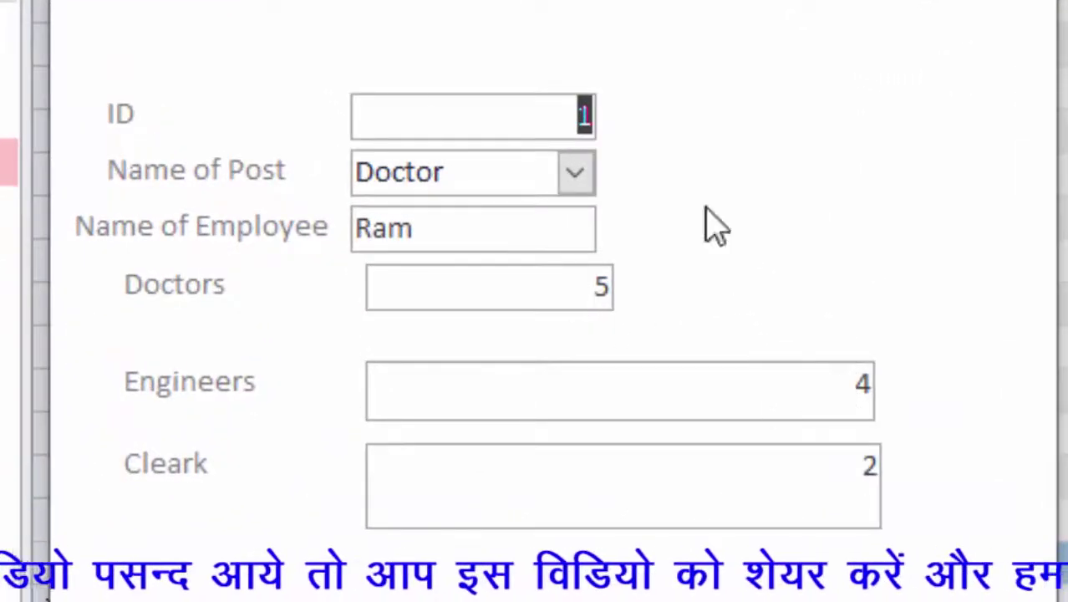
click(920, 0)
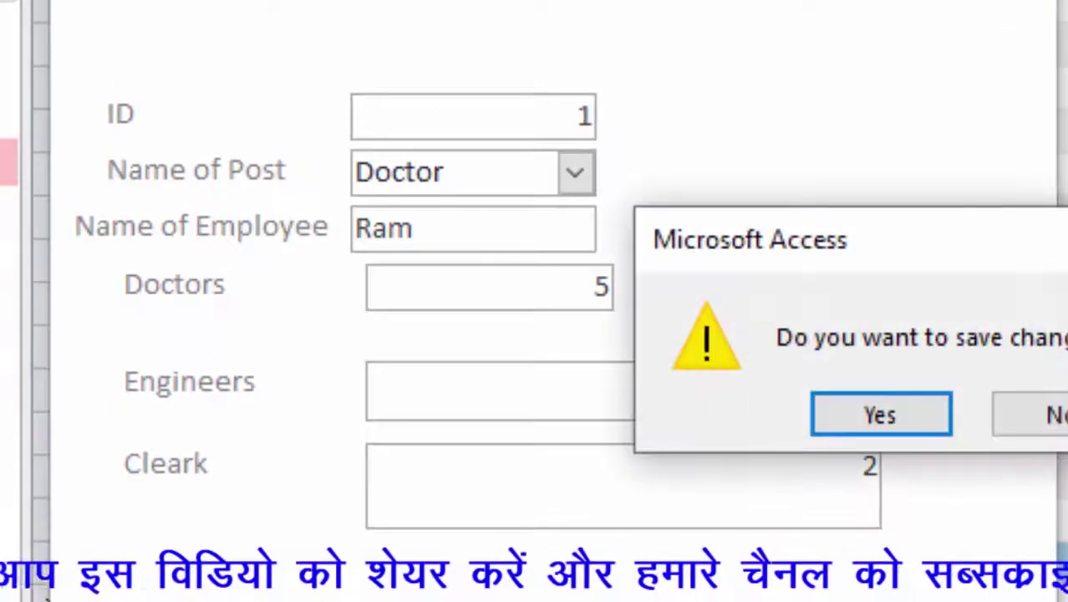
click(872, 416)
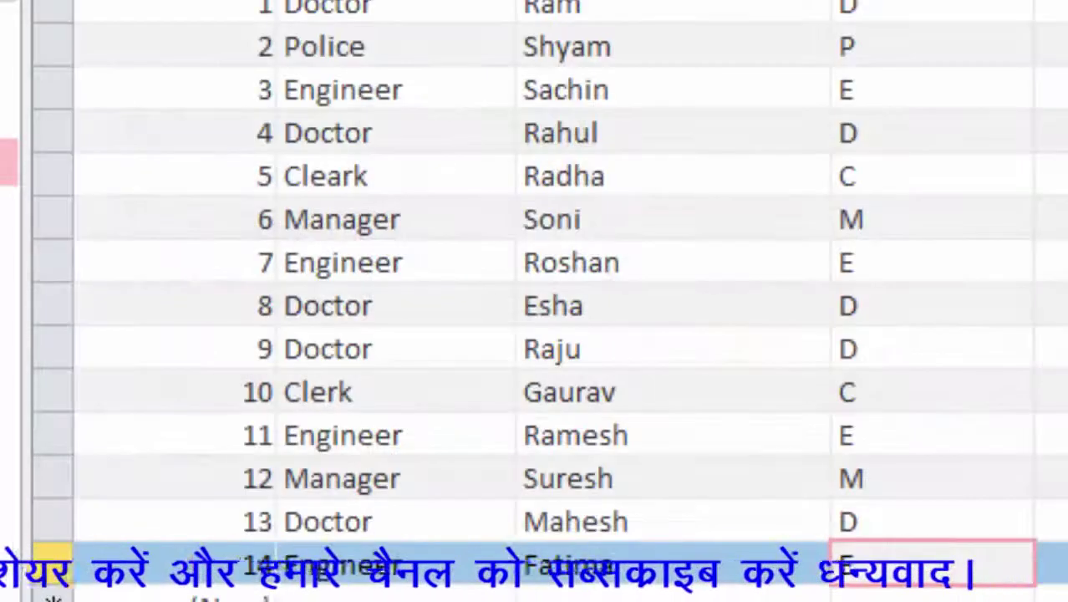